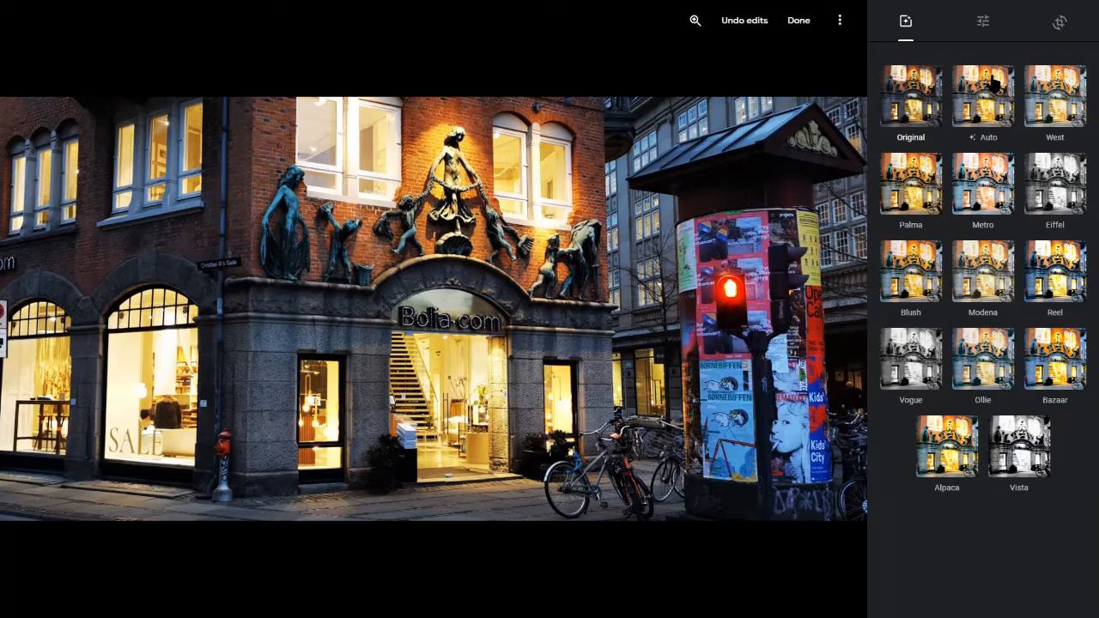
Step: Apply the Auto filter to the Bolia.com storefront photo, compare it with the original and save the edit
left_click(993, 82)
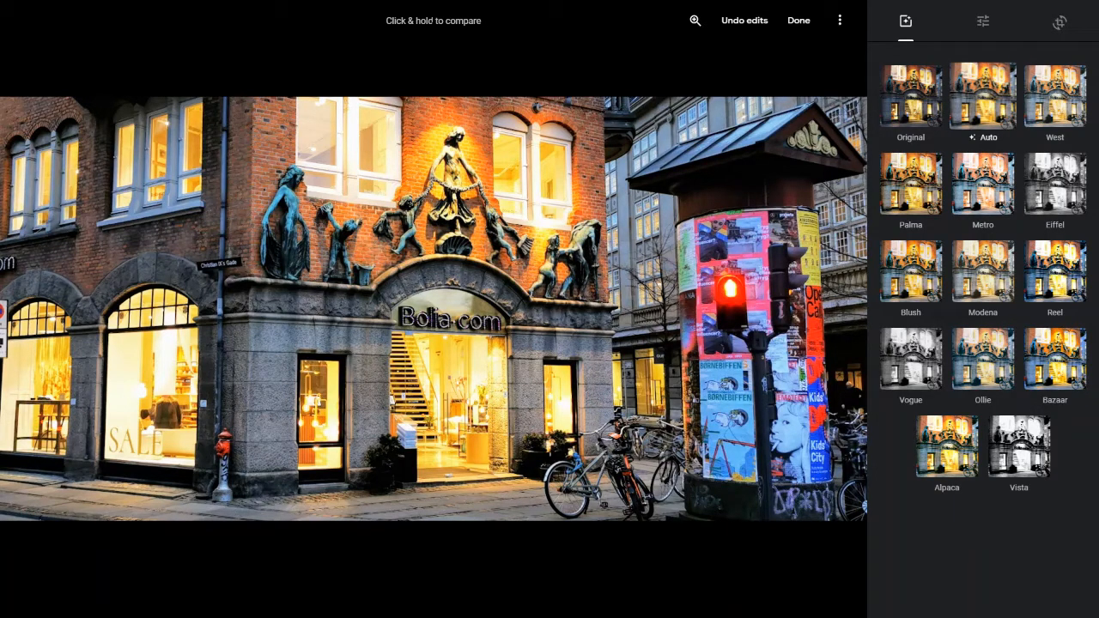
left_click(434, 309)
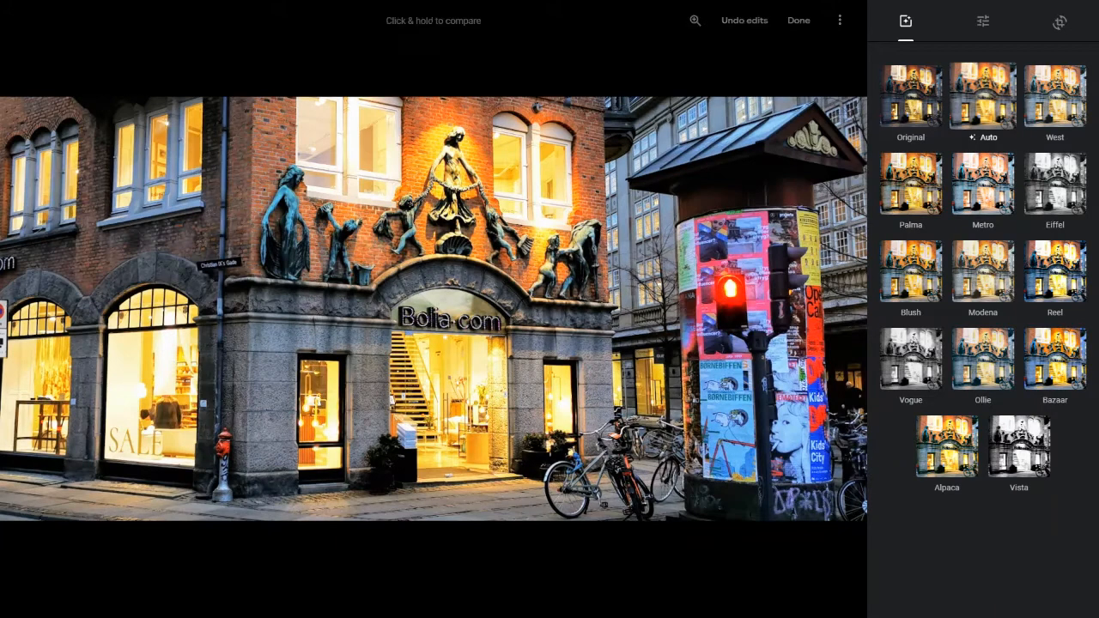
left_click(433, 309)
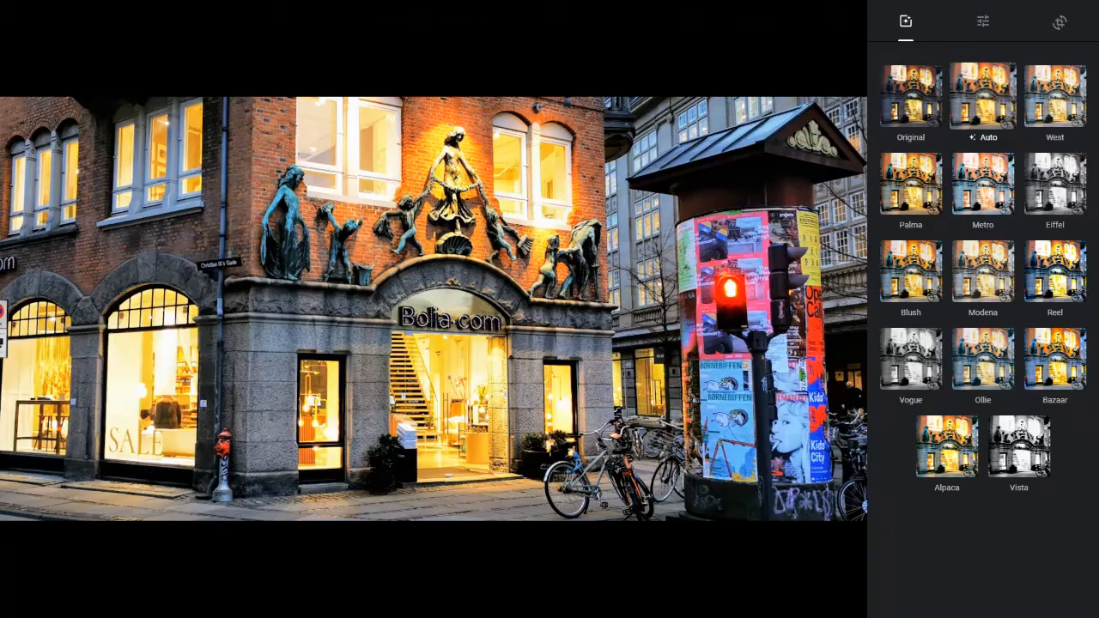
left_click(798, 21)
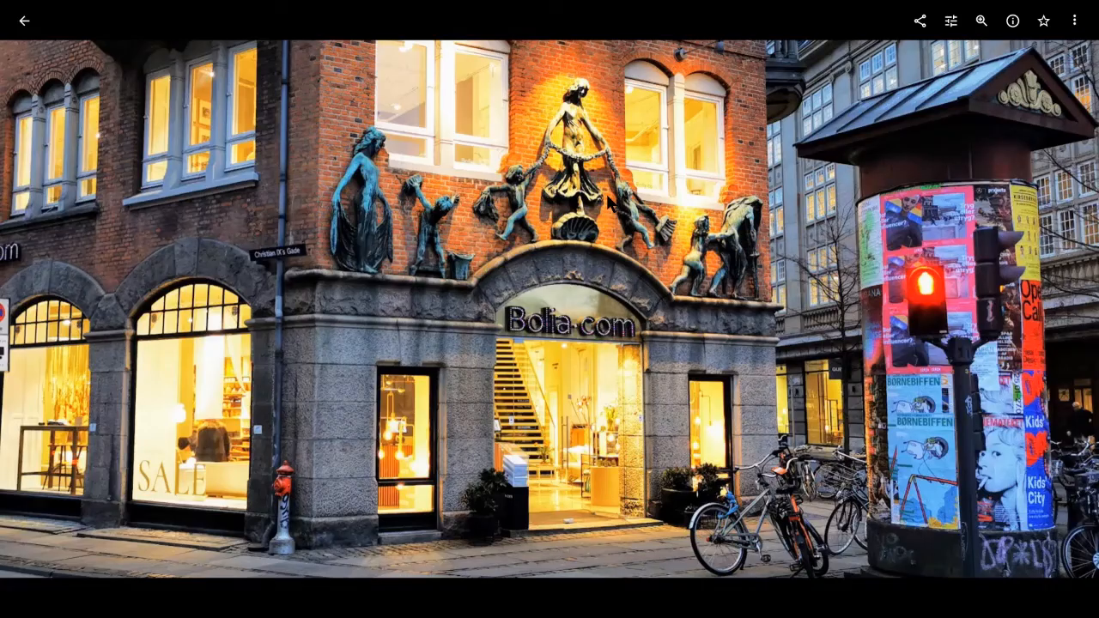
Step: Open the next photo, the brick church, for editing and try the Auto filter against the original
key("Right")
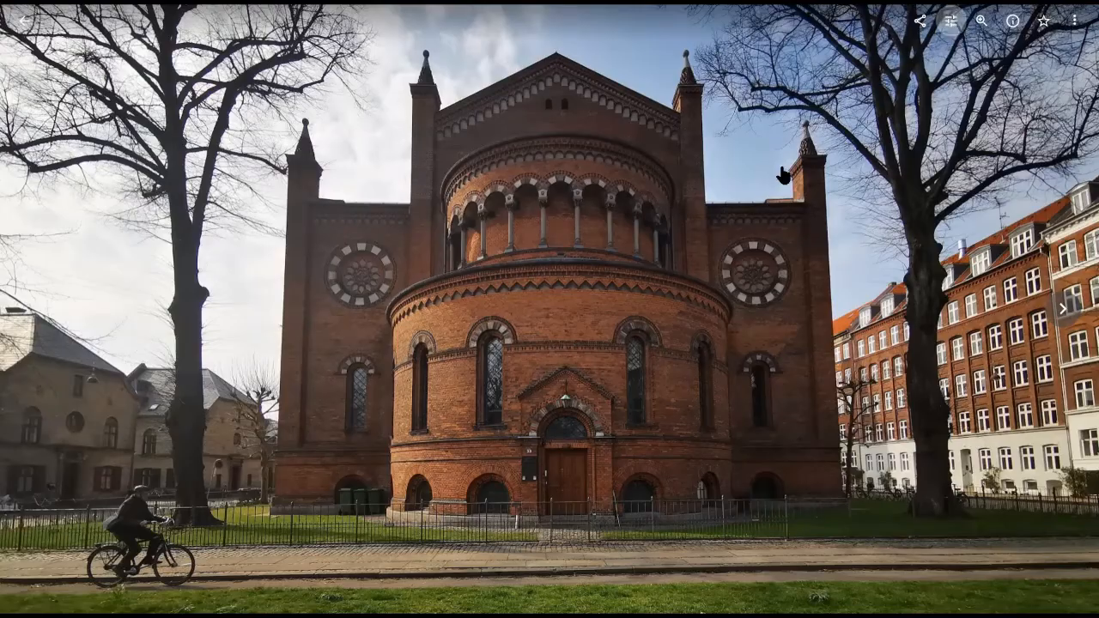
left_click(950, 20)
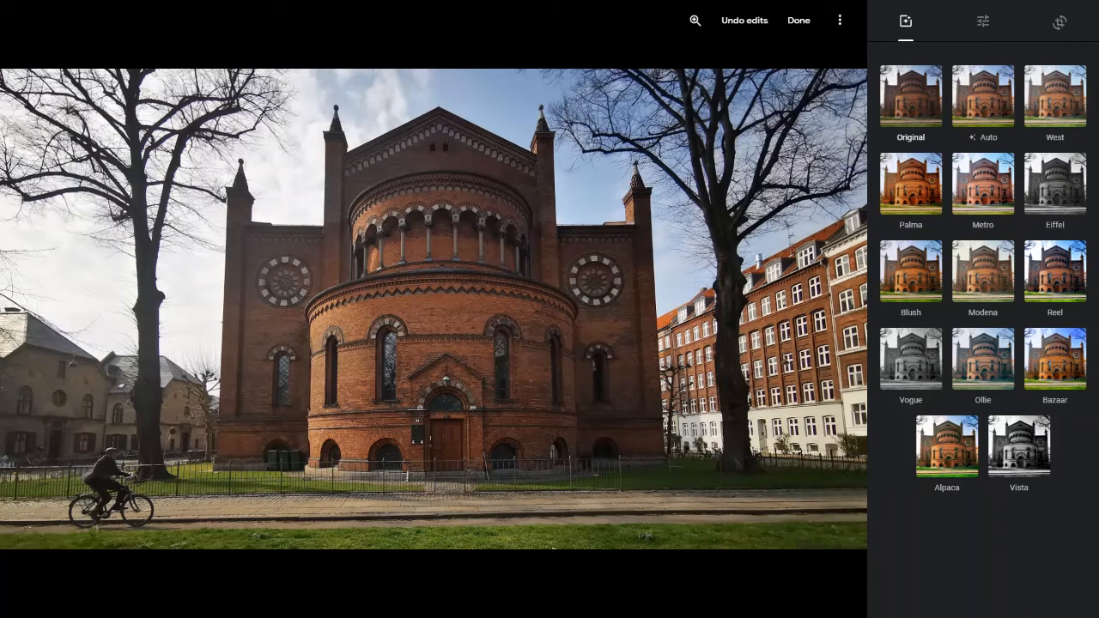
left_click(996, 87)
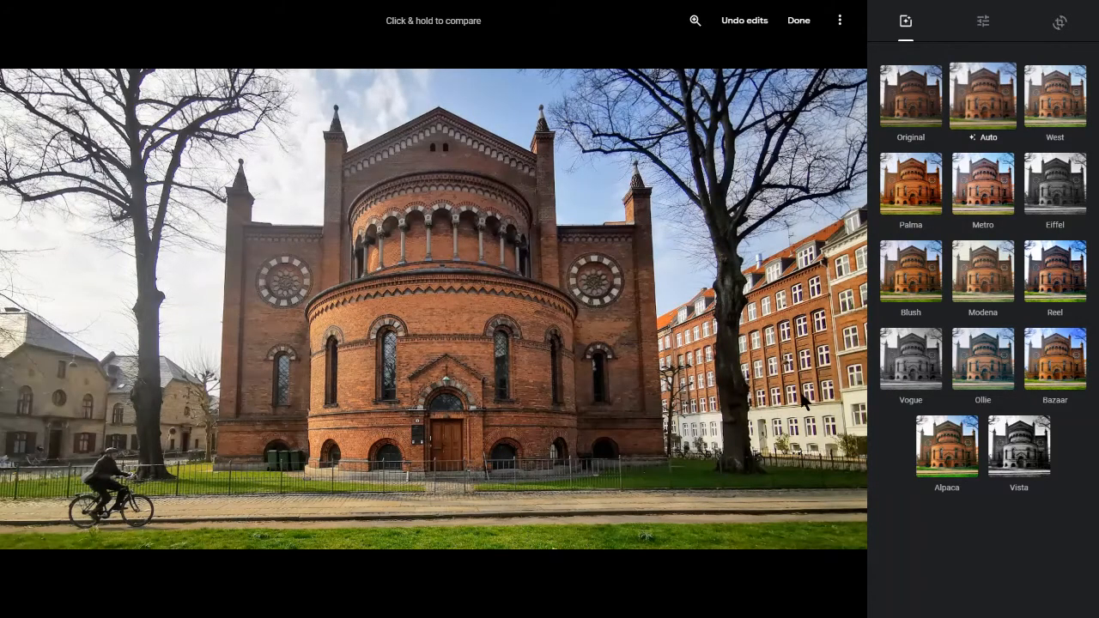
left_click(436, 258)
Step: Apply the Palma filter to the church photo at about half strength and save the edit
left_click(922, 189)
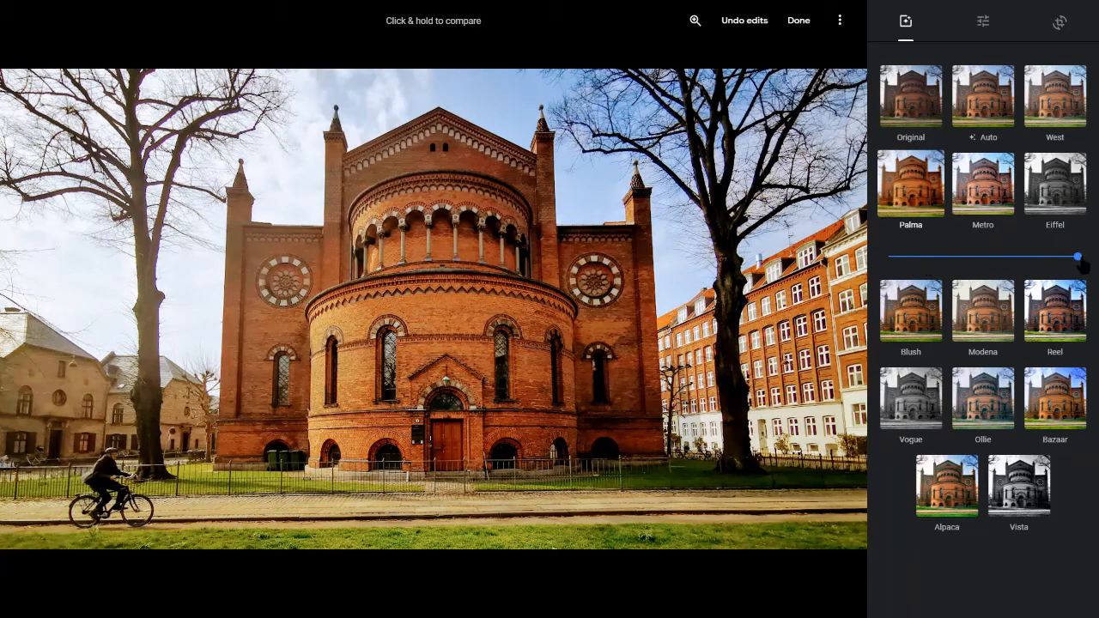
left_click_drag(1080, 260, 986, 263)
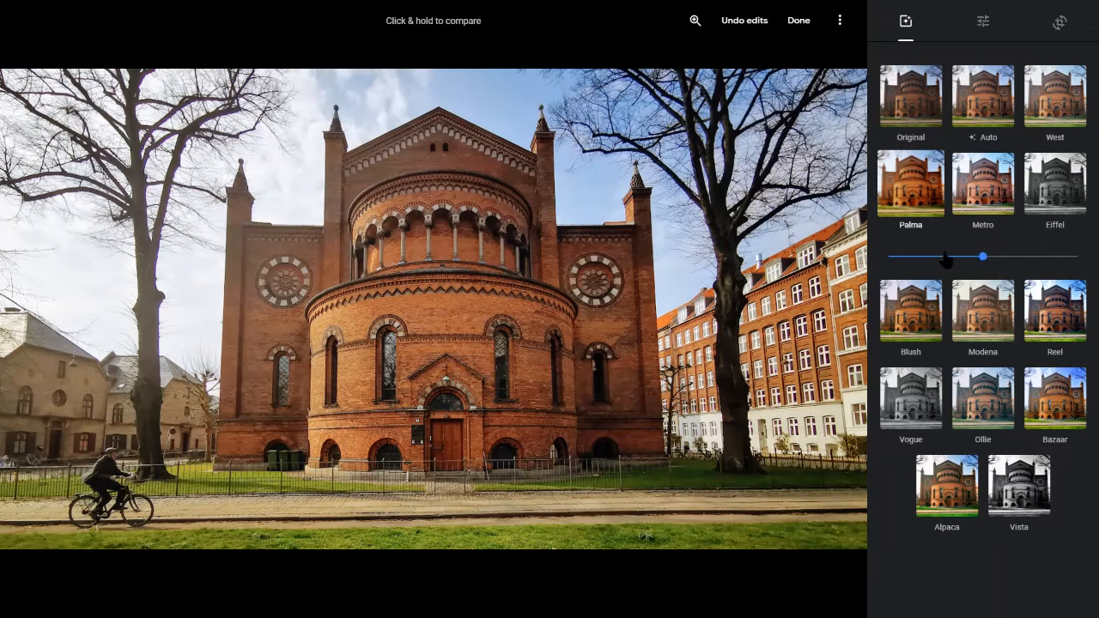
left_click(434, 310)
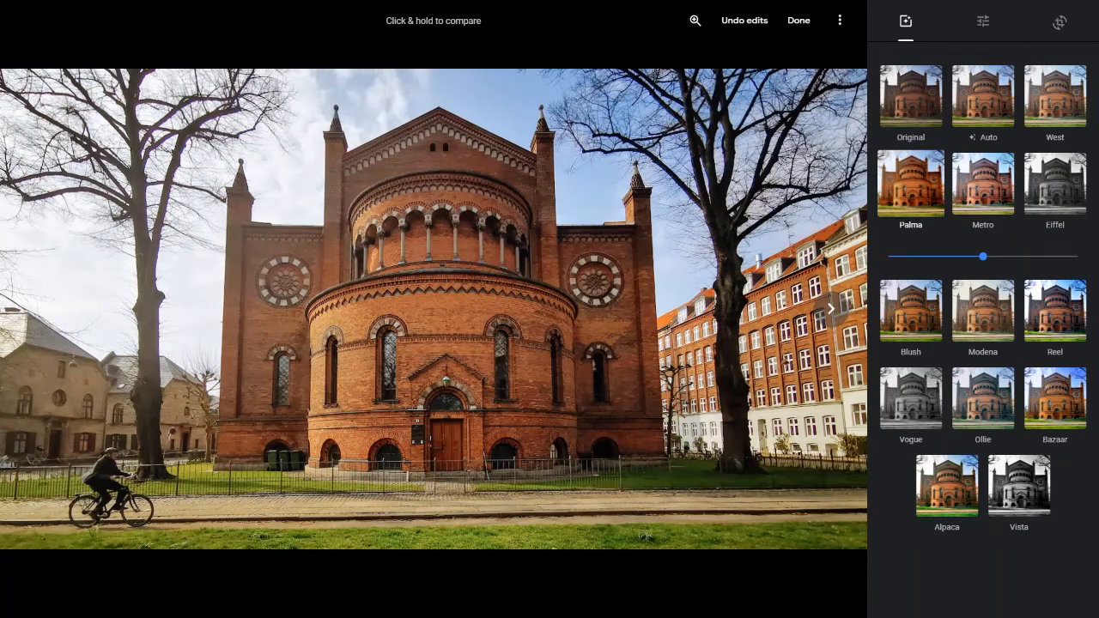
left_click(798, 19)
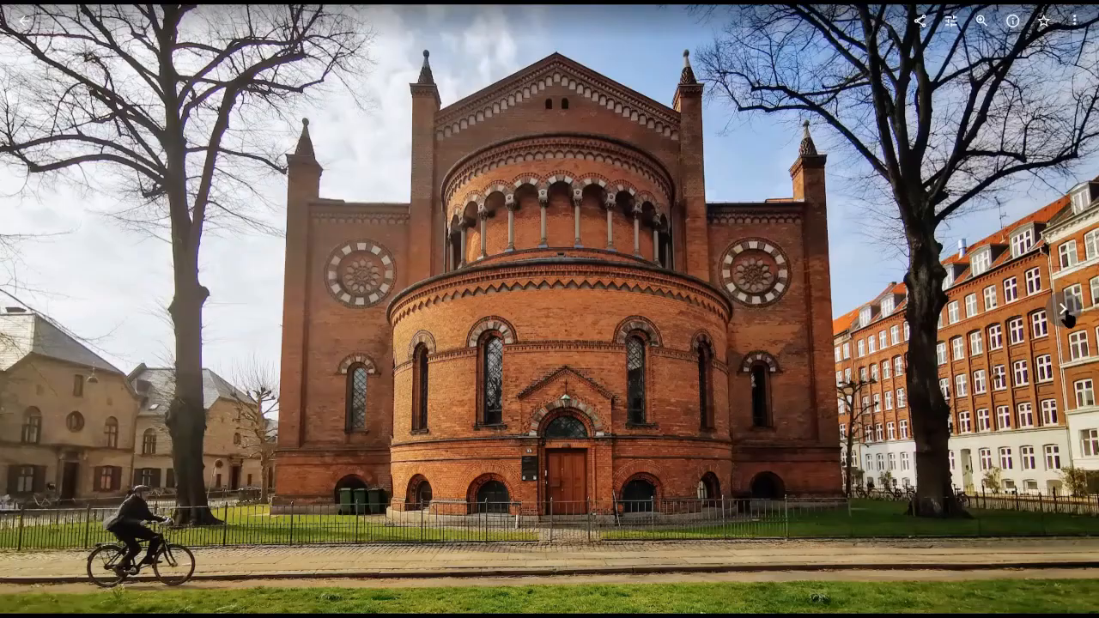
Step: Open the next photo, the CPH Skatepark building, for editing and apply the Auto filter
left_click(1062, 311)
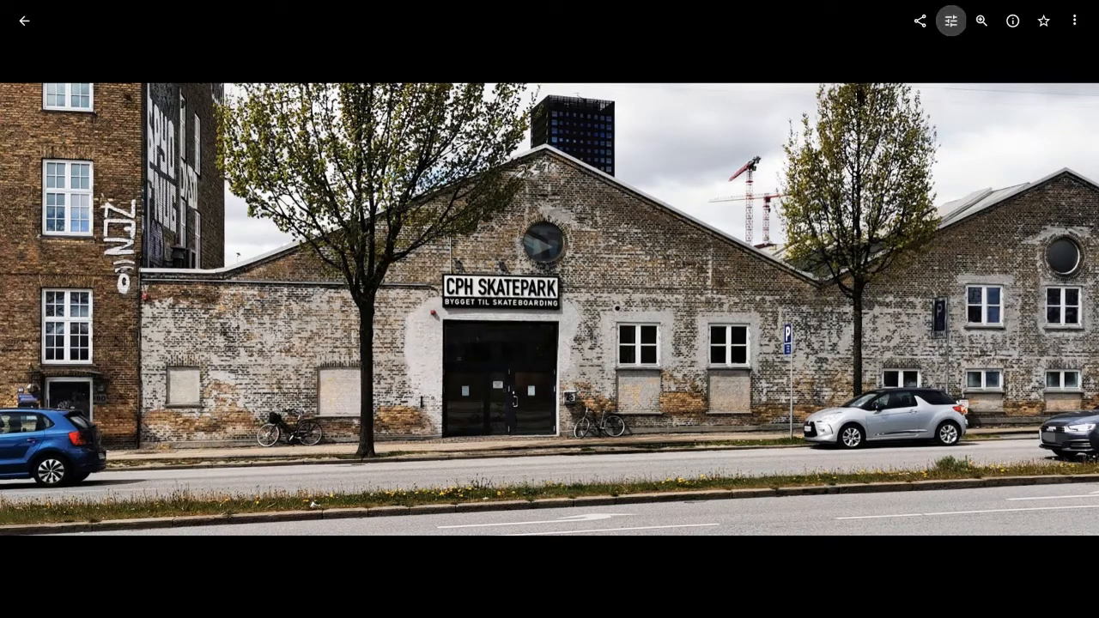
left_click(950, 21)
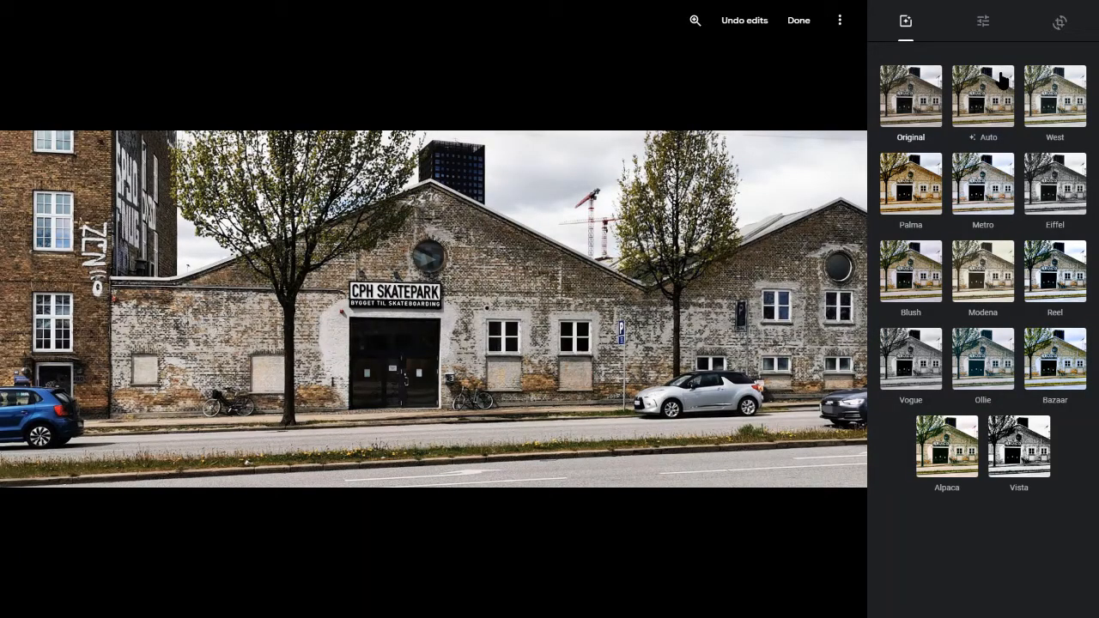
left_click(1000, 79)
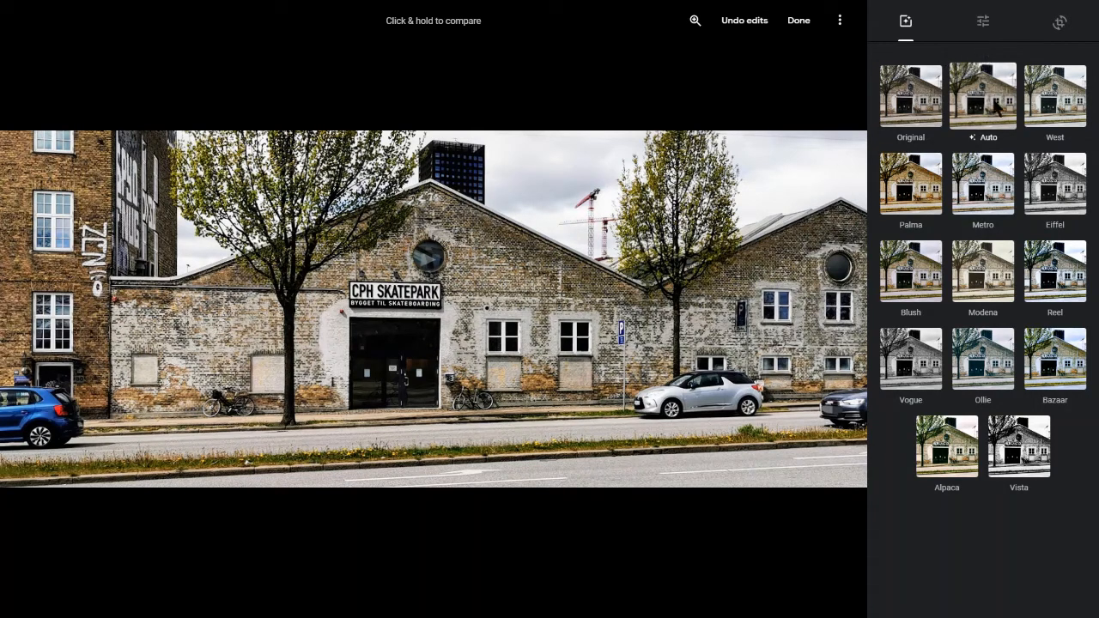
Step: Raise Pop on the skatepark photo, trying the maximum before settling just above half, and save the edit
left_click(987, 29)
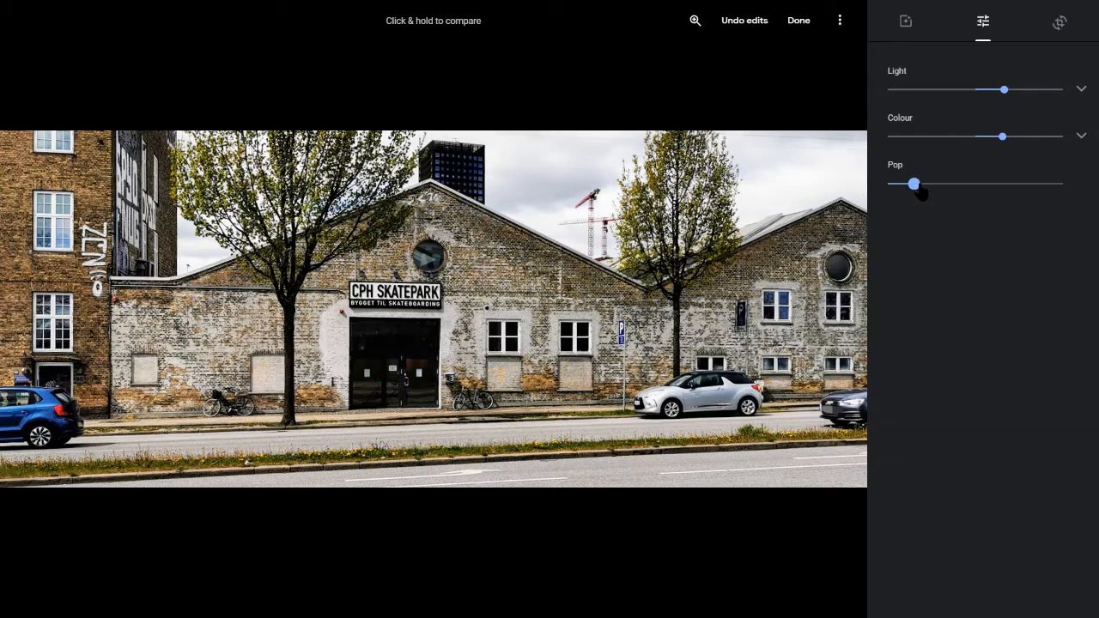
left_click_drag(917, 188, 1084, 185)
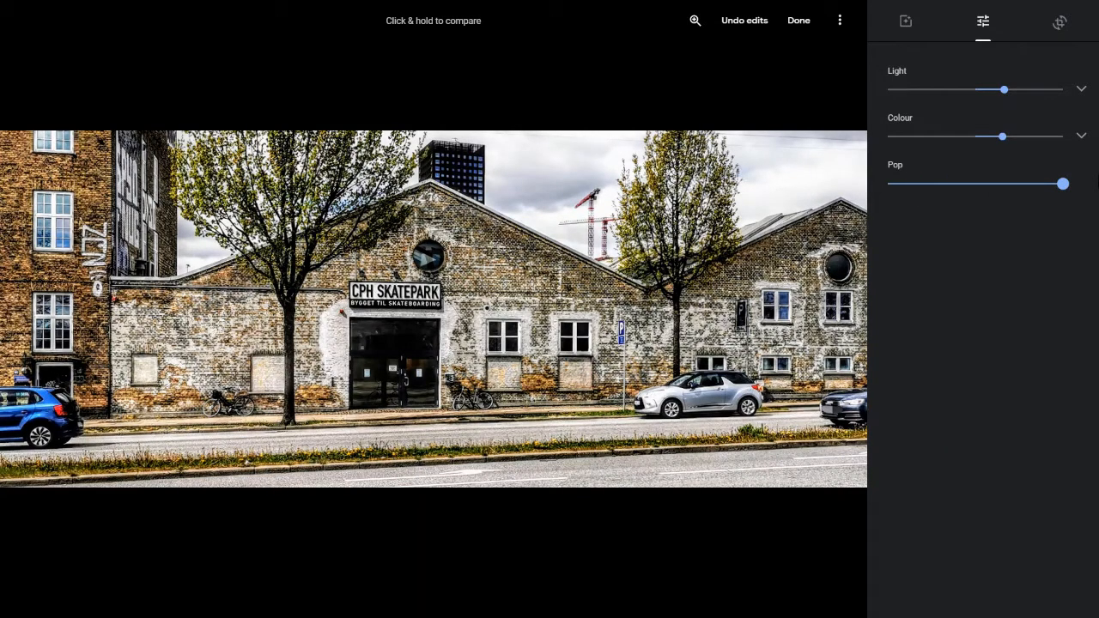
left_click_drag(1065, 184, 992, 193)
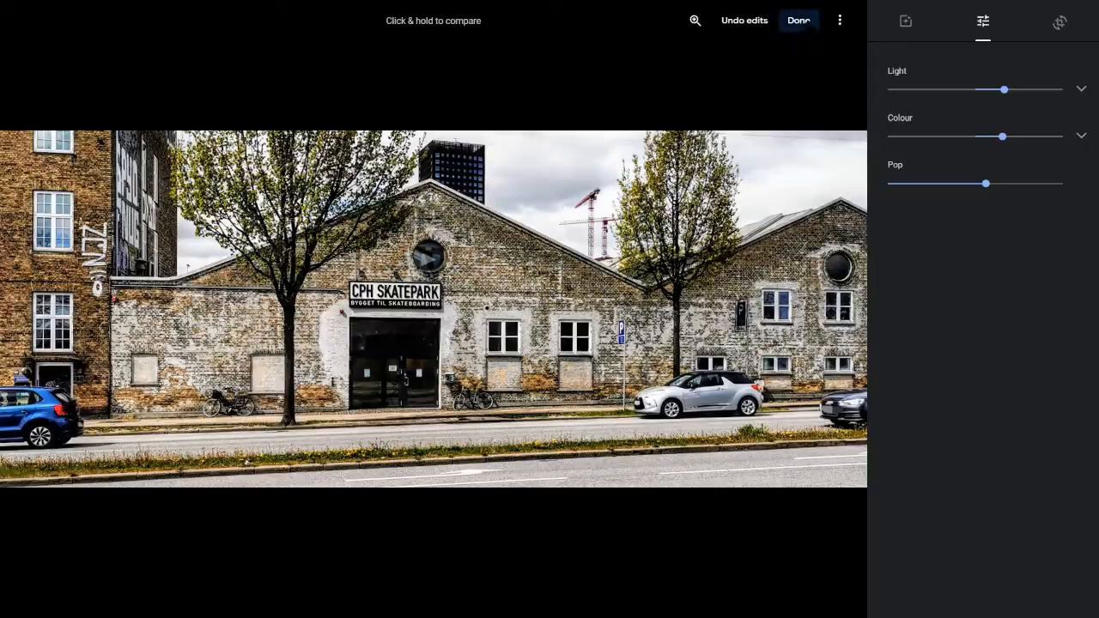
left_click(799, 21)
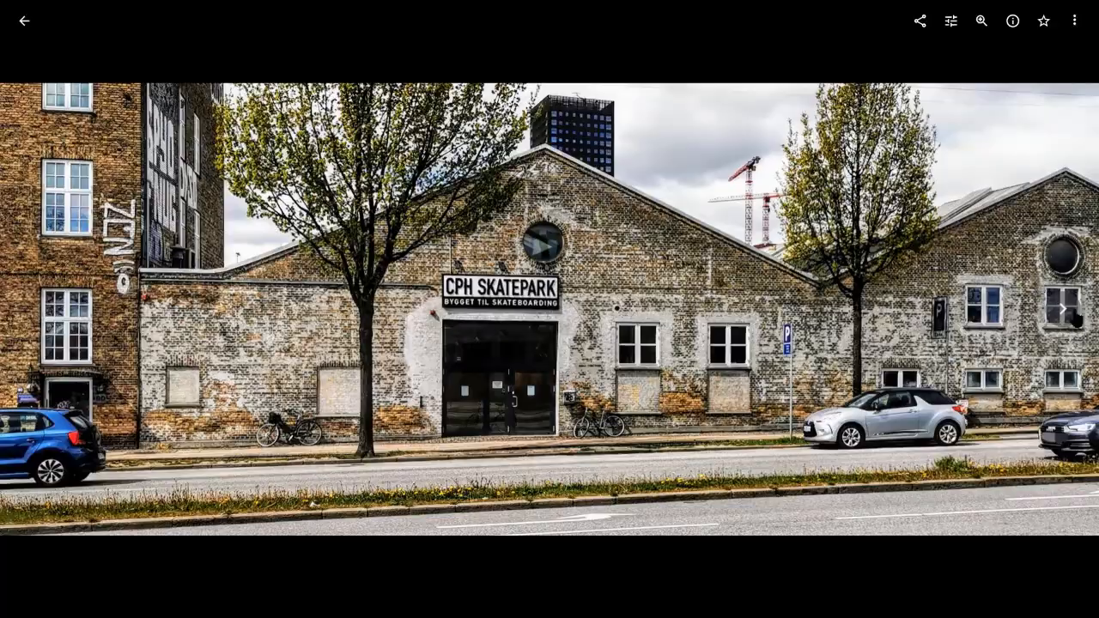
Step: Open the next photo, the Holmegårdsparken building, for editing and apply the Auto filter
left_click(1064, 311)
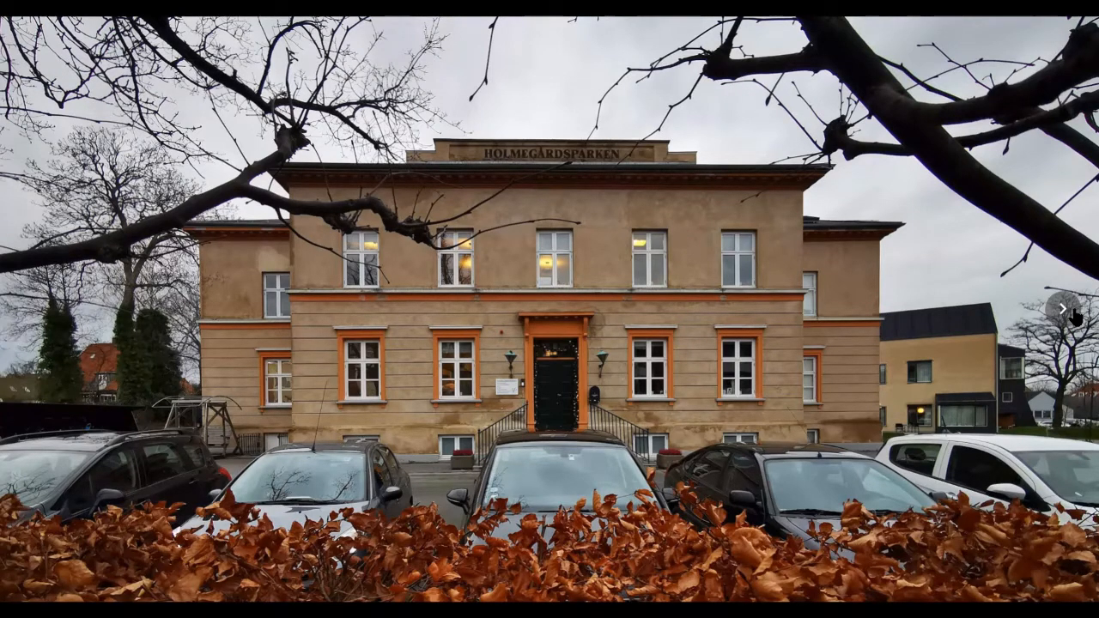
left_click(952, 21)
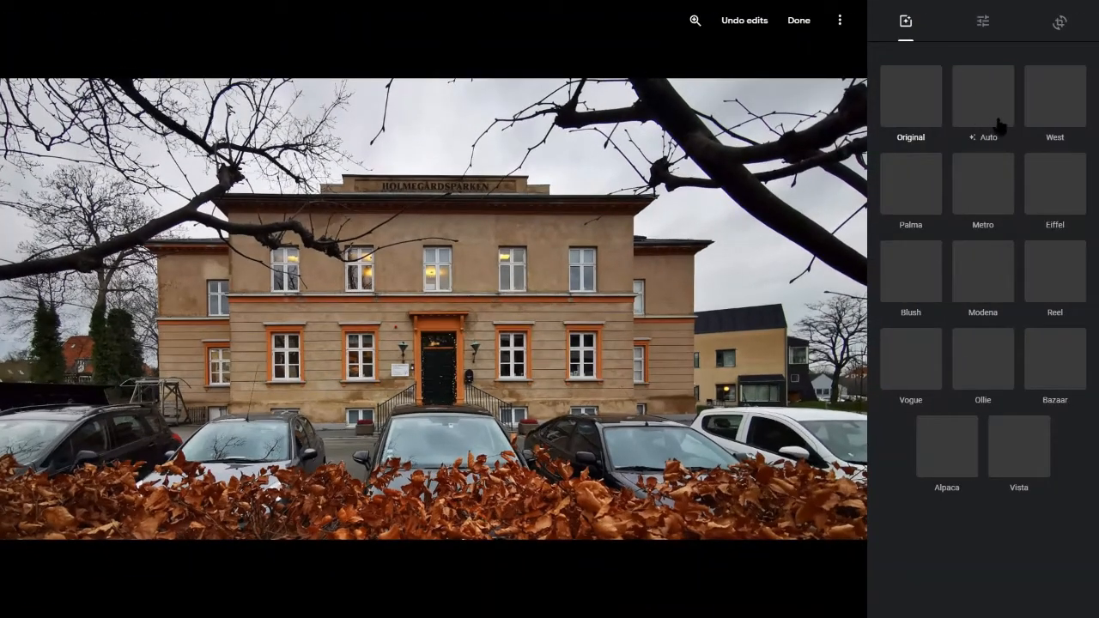
left_click(999, 119)
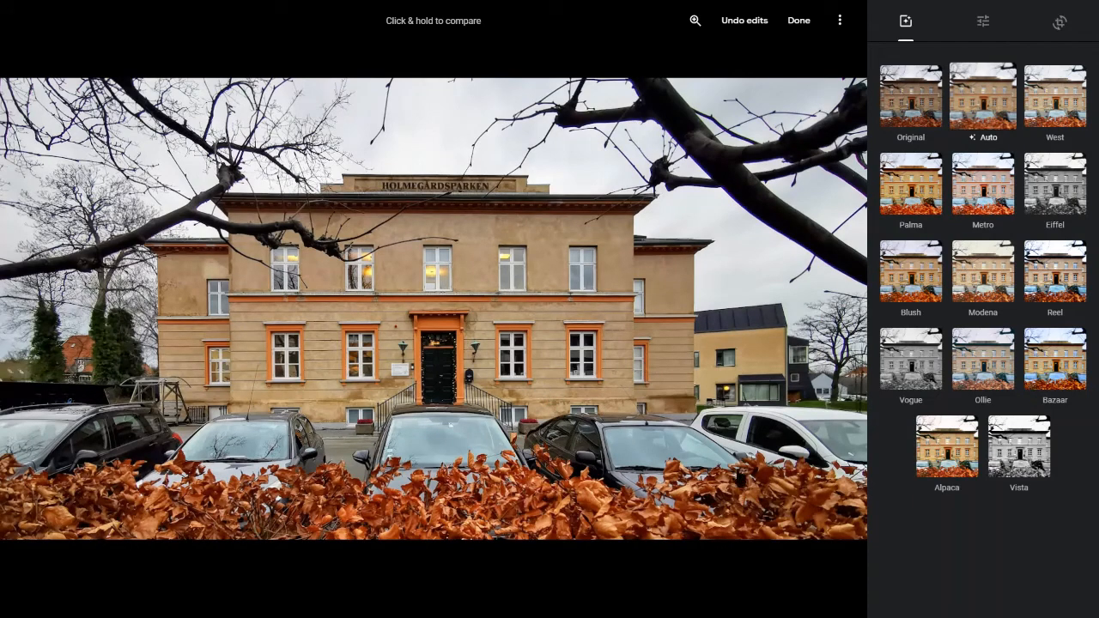
Step: Raise Pop to just over a third, adjust Light by pulling it back from its maximum, and save the Holmegårdsparken photo
left_click(989, 25)
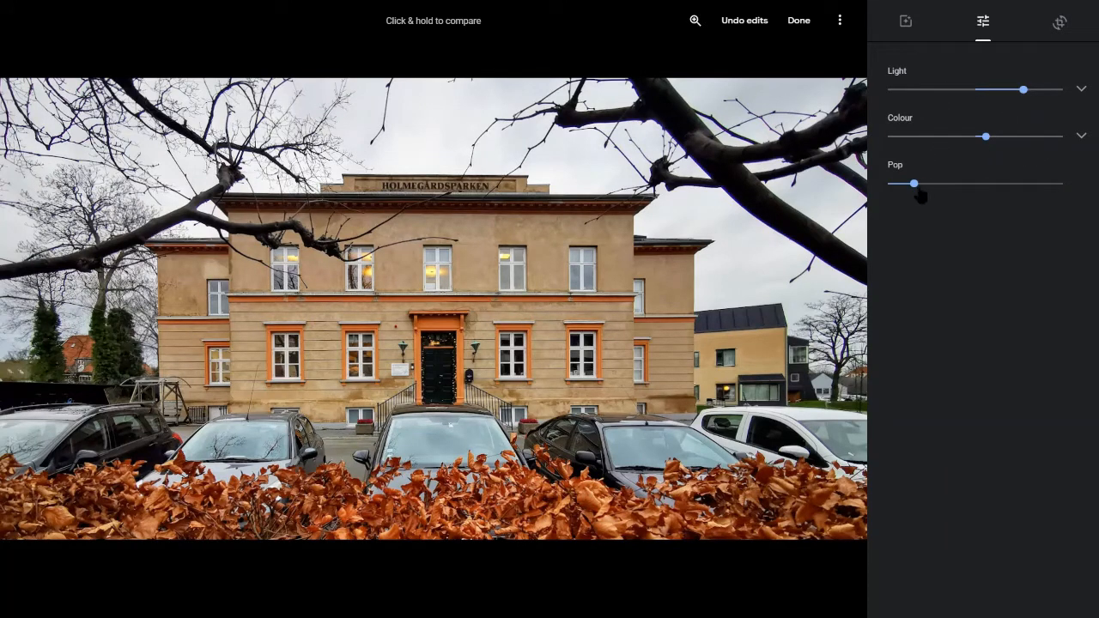
left_click_drag(919, 192, 964, 194)
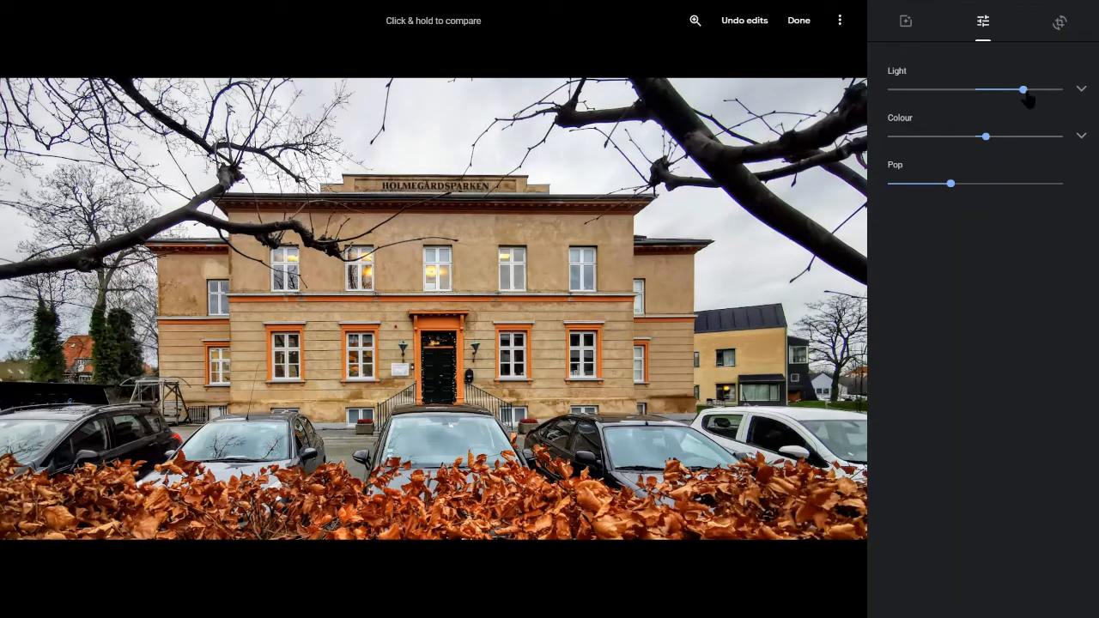
left_click_drag(1028, 100, 1090, 103)
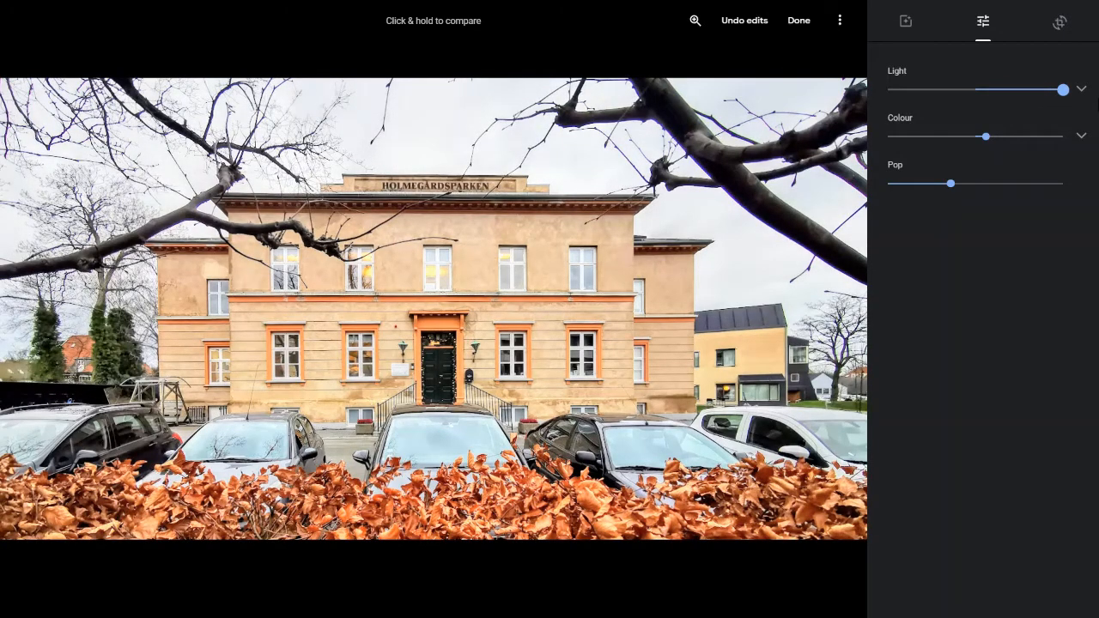
left_click_drag(1077, 98, 1039, 108)
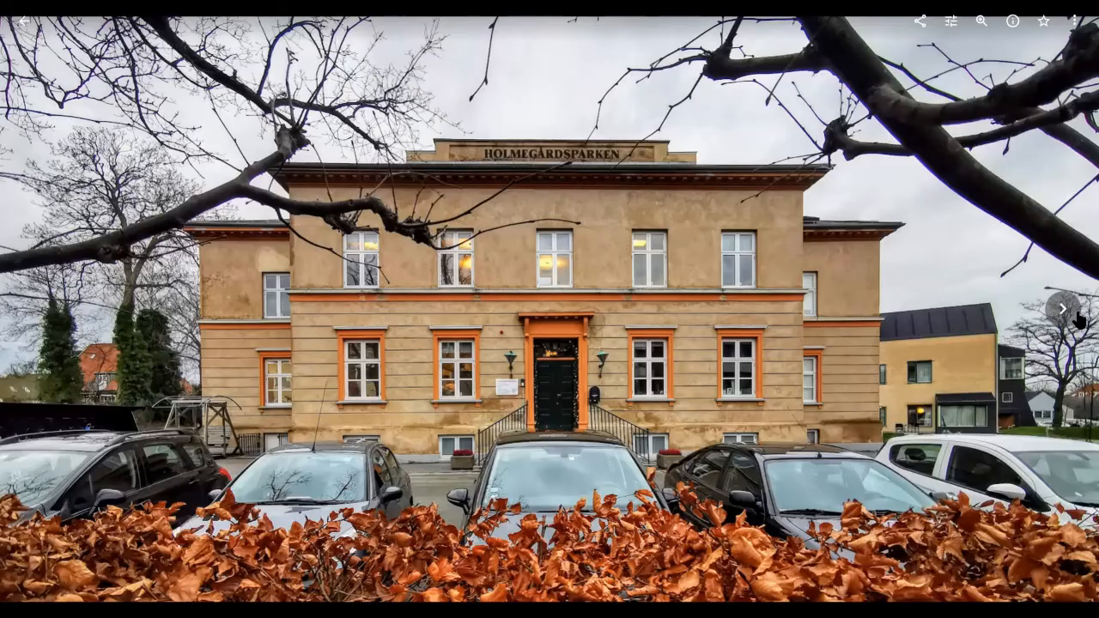
Step: Open the next photo, the Zara Home street scene, and crop away the upper-floor windows and foreground paving, keeping the rotation at 0°
left_click(1064, 311)
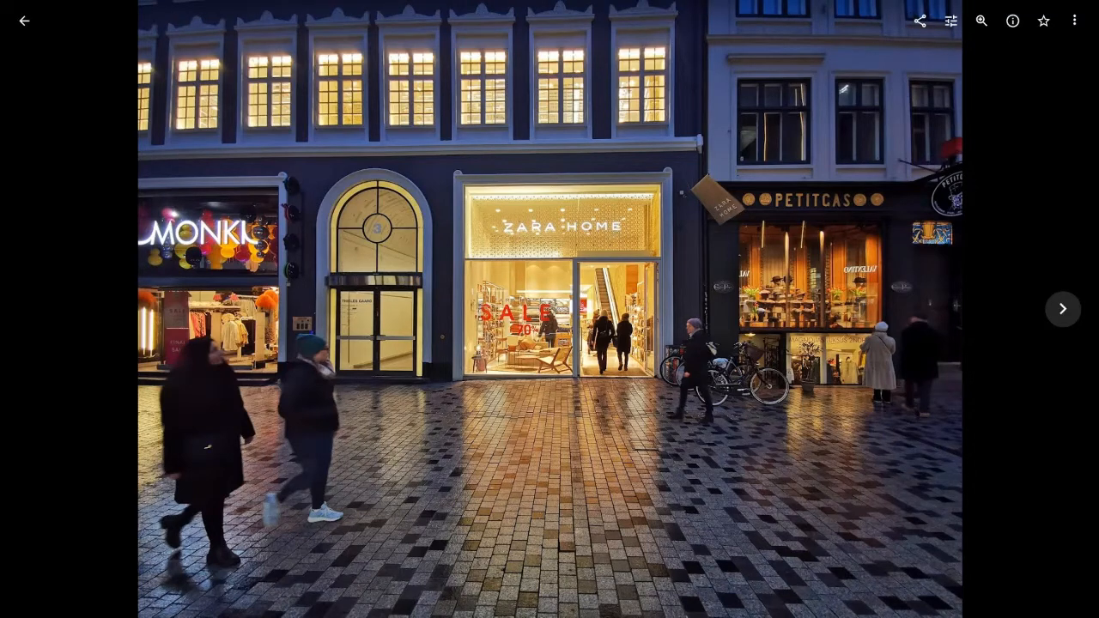
left_click(950, 21)
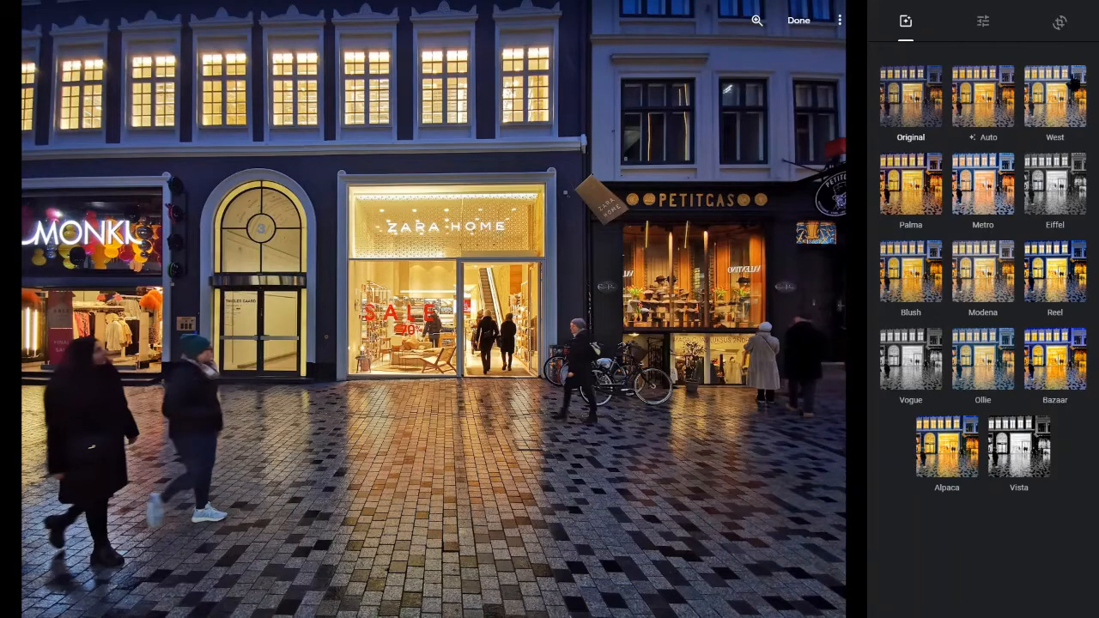
left_click(1060, 21)
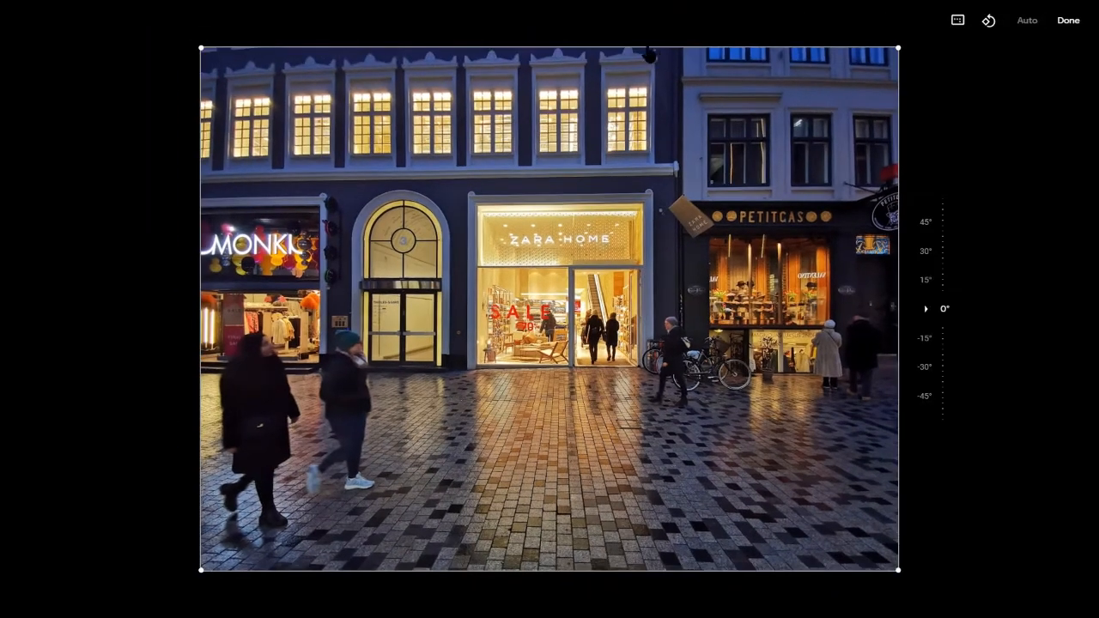
left_click_drag(646, 48, 644, 172)
left_click_drag(644, 570, 643, 368)
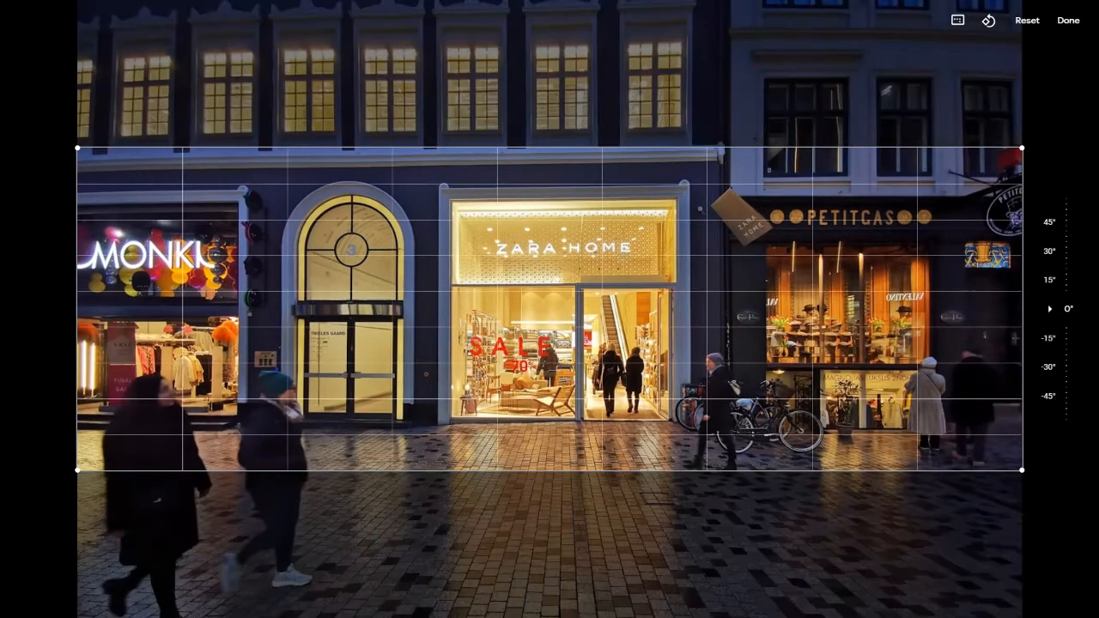
key("Up")
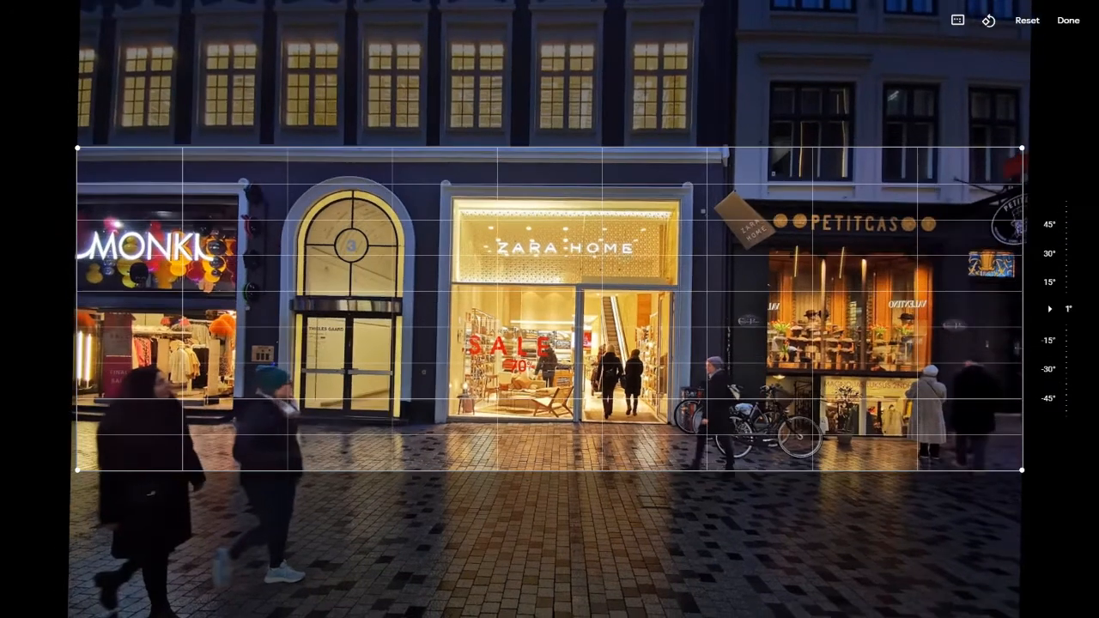
key("Down")
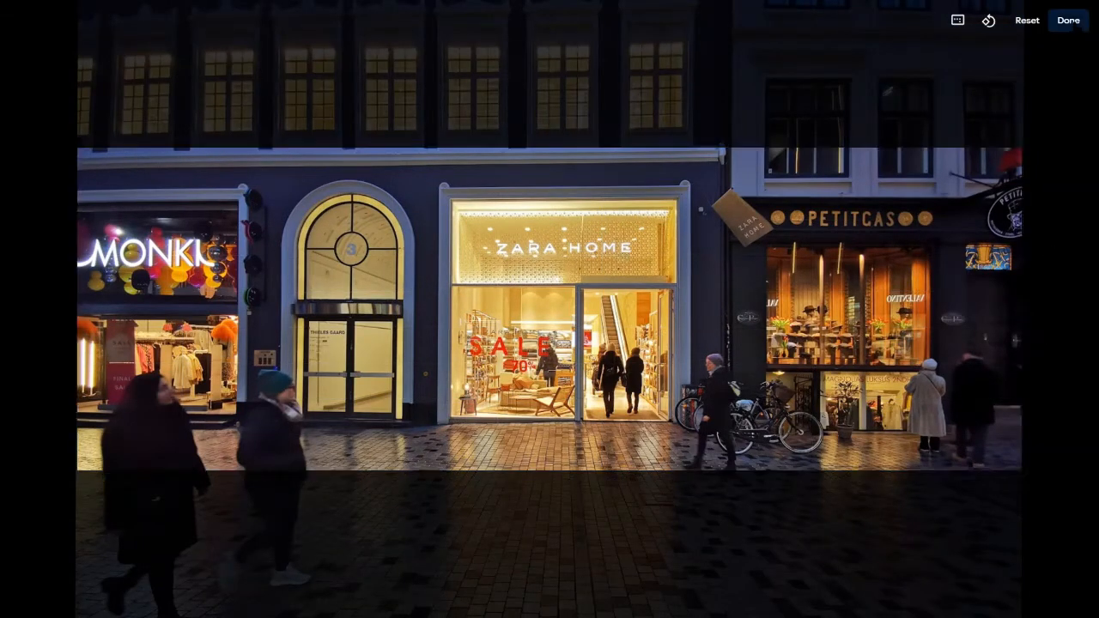
left_click(1068, 20)
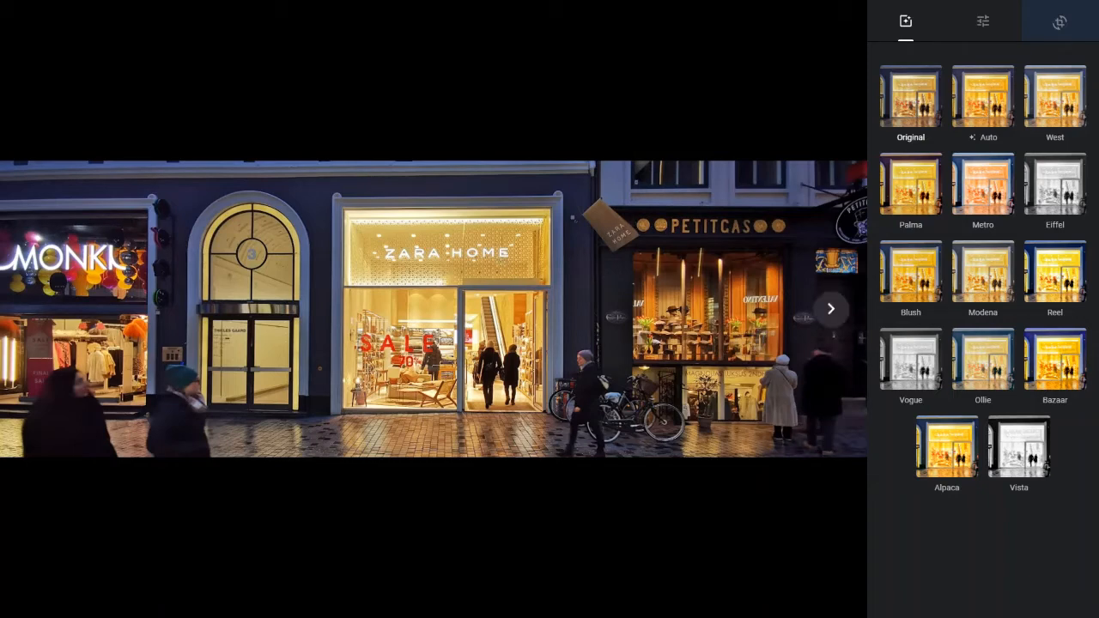
Step: Refine the Zara Home photo's crop by trimming a narrow strip off its left edge beside the Monki shop
left_click(1062, 23)
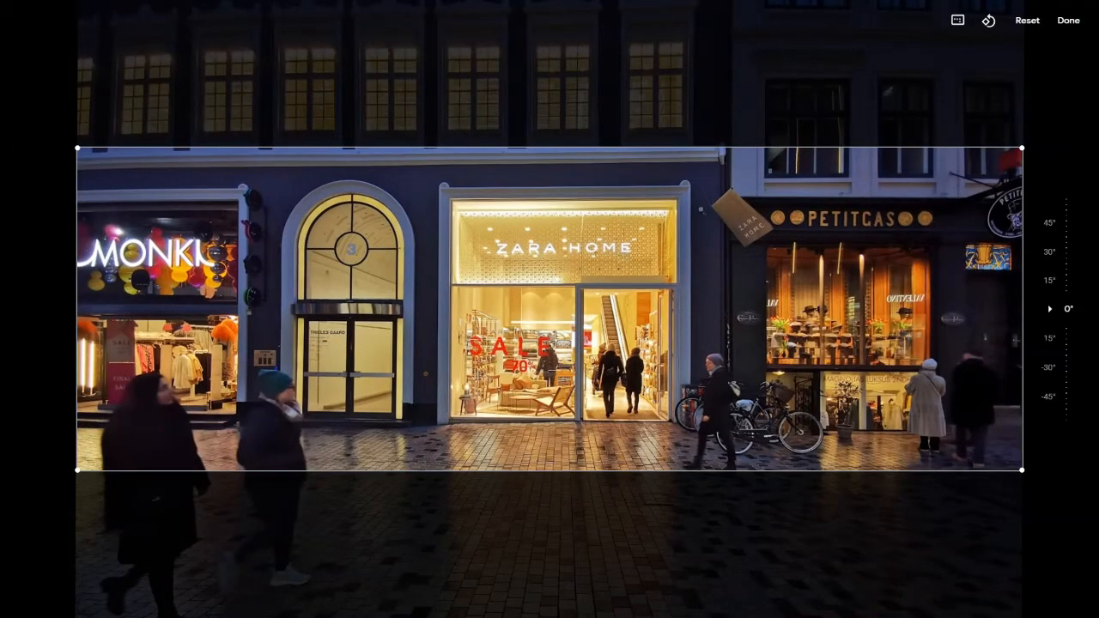
mouse_move(1022, 323)
left_mouse_down()
mouse_move(954, 324)
mouse_move(1022, 324)
left_mouse_up()
left_click_drag(78, 309, 108, 300)
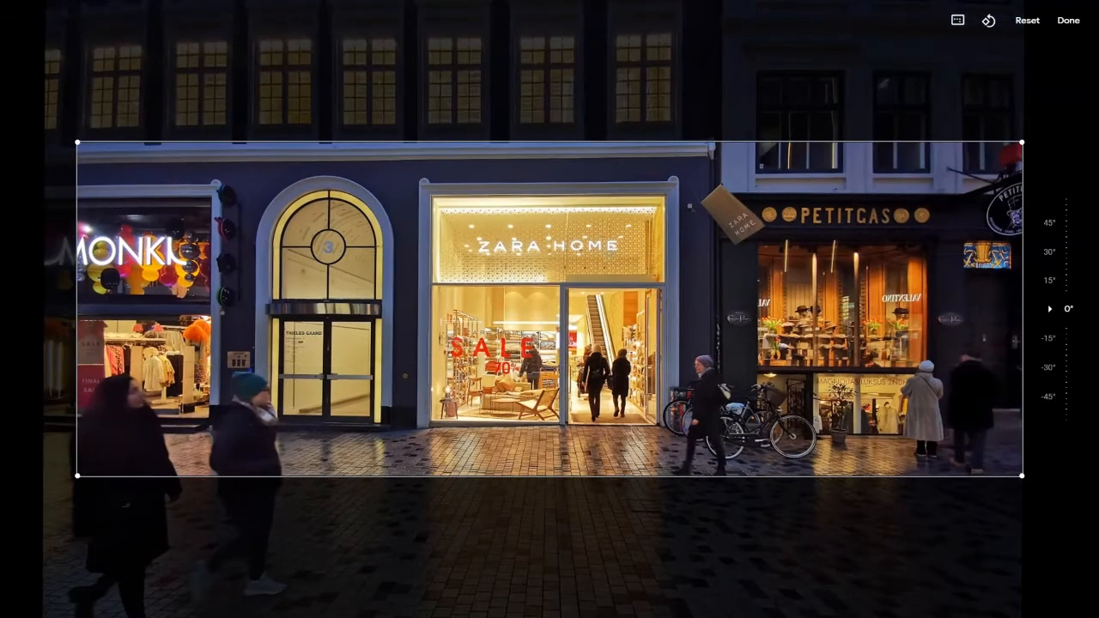
left_click(1069, 22)
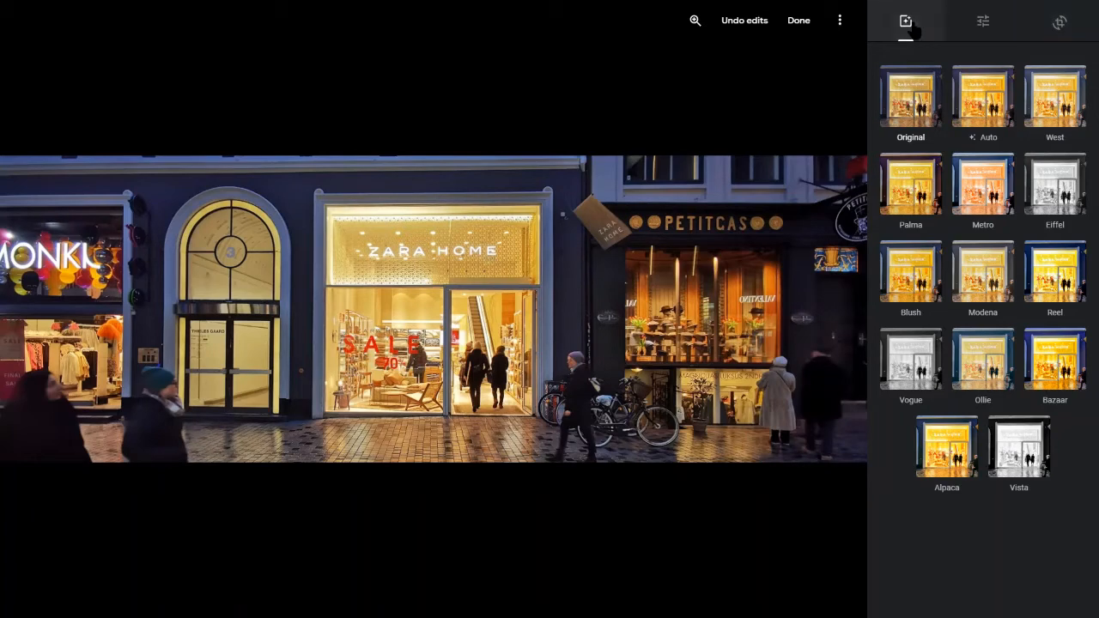
Step: Apply the Auto filter to the cropped Zara Home photo and save it
left_click(989, 103)
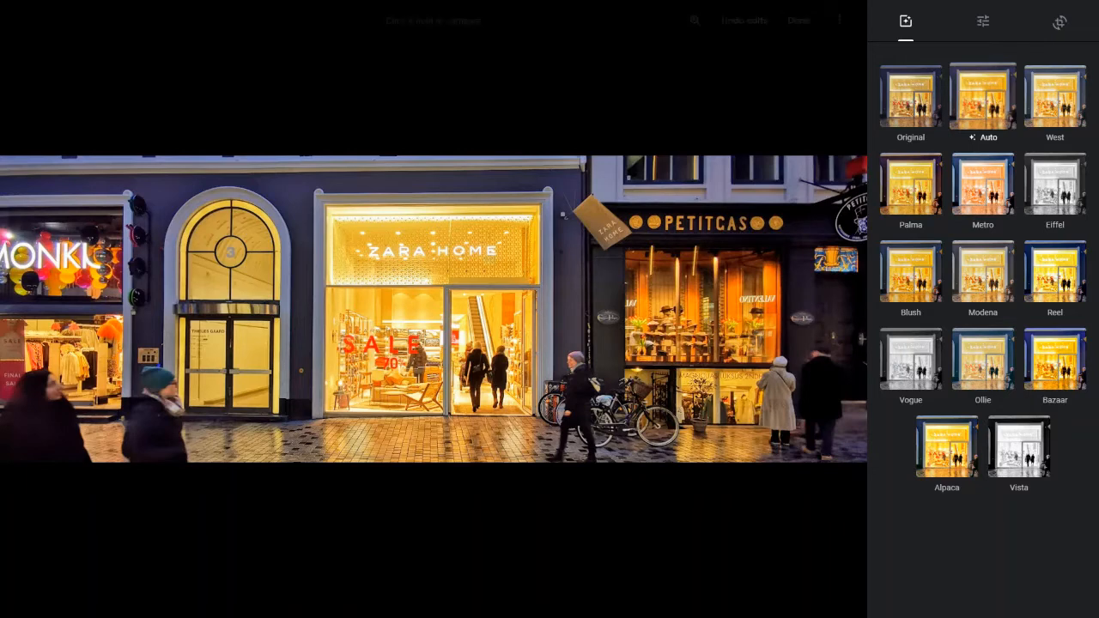
left_click(798, 19)
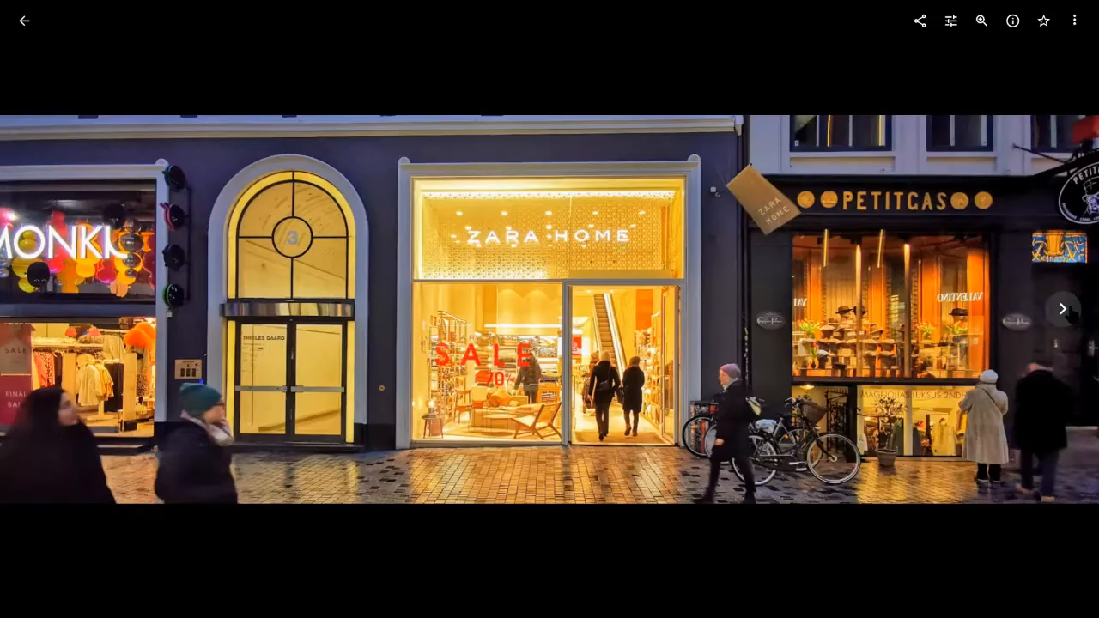
Step: Open the next photo, the yellow-brick gabled building, try the Auto filter, and leave the photo on Original
left_click(1065, 311)
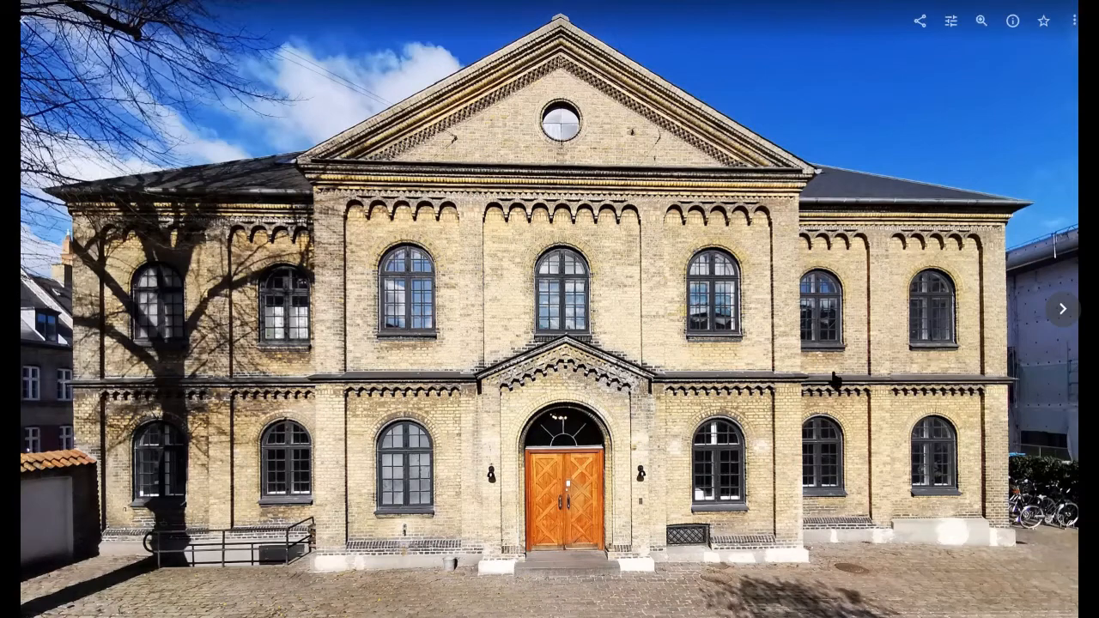
left_click(953, 22)
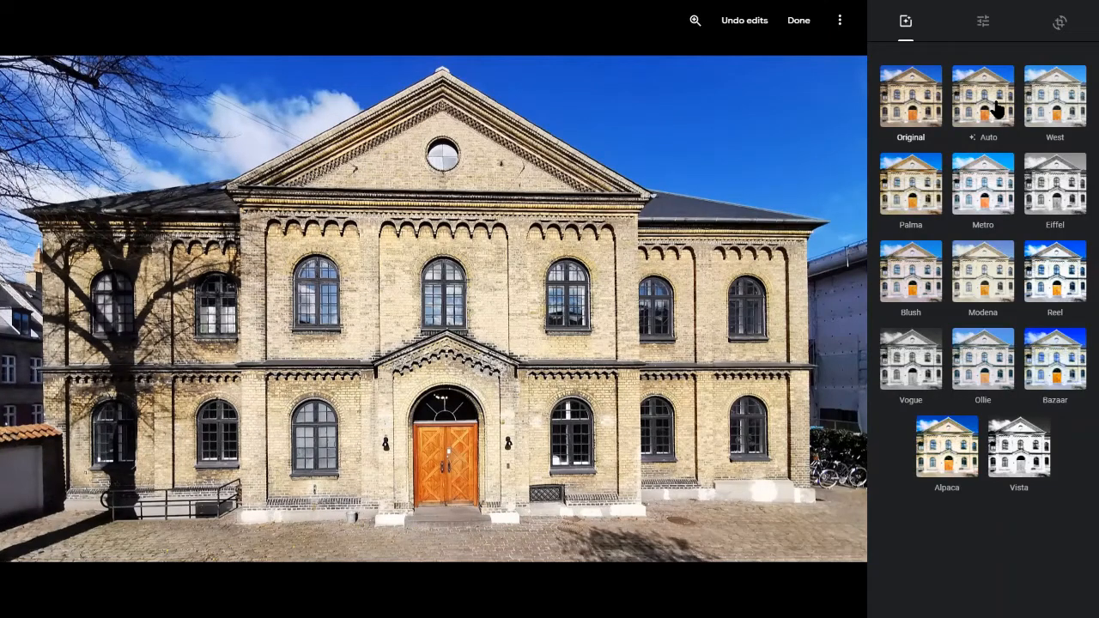
left_click(985, 101)
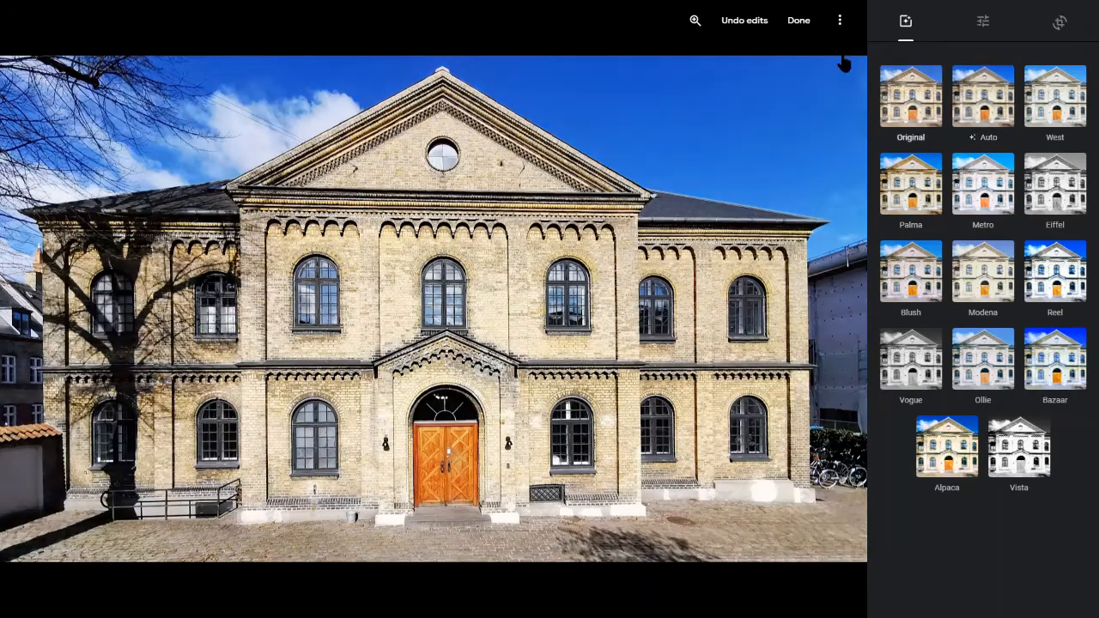
left_click(798, 21)
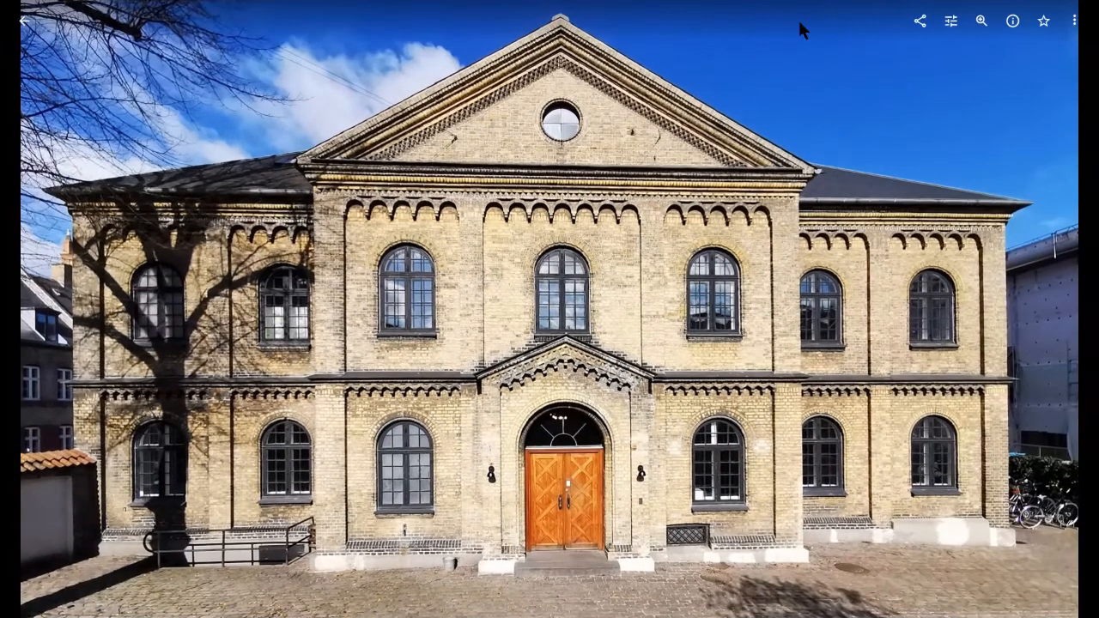
Step: Open the next photo, the Røde Kors Butik storefront, for editing and apply the Auto filter
left_click(1065, 311)
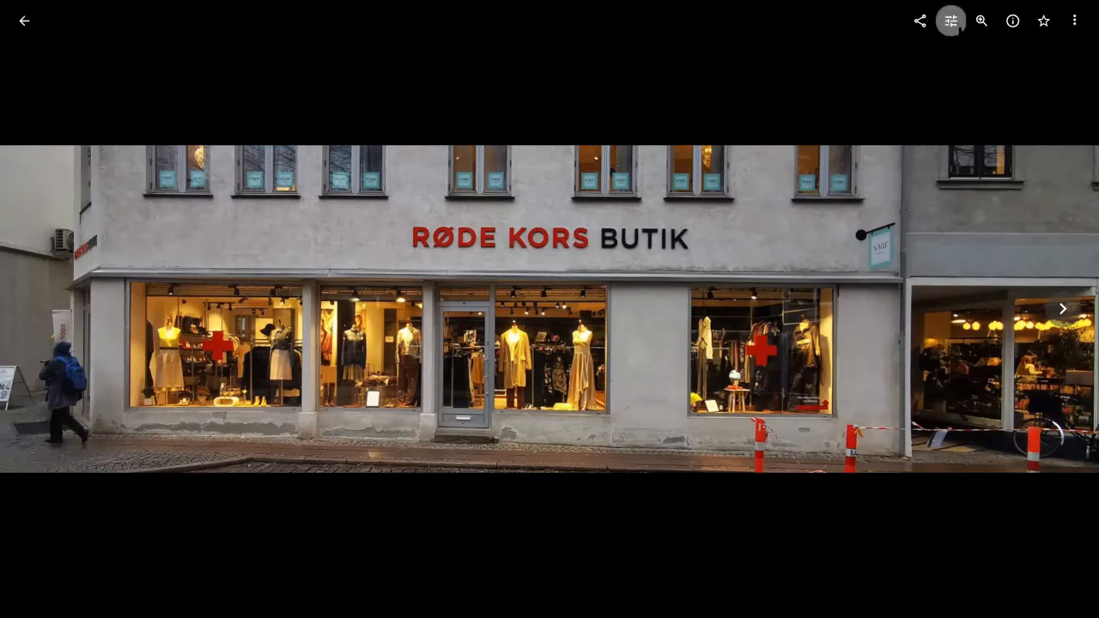
left_click(950, 20)
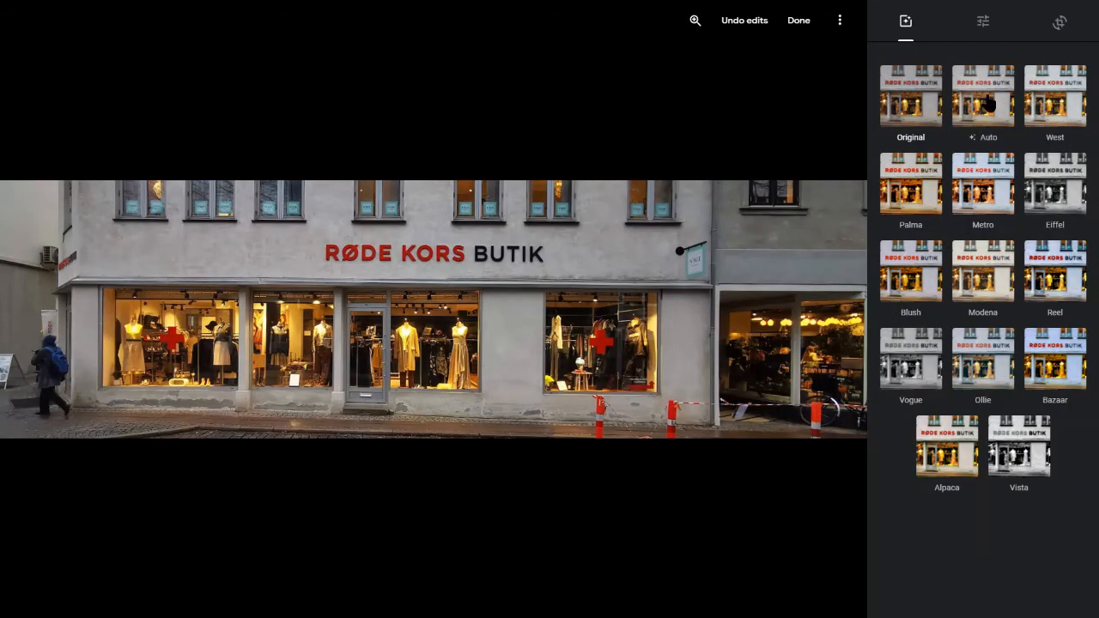
left_click(989, 103)
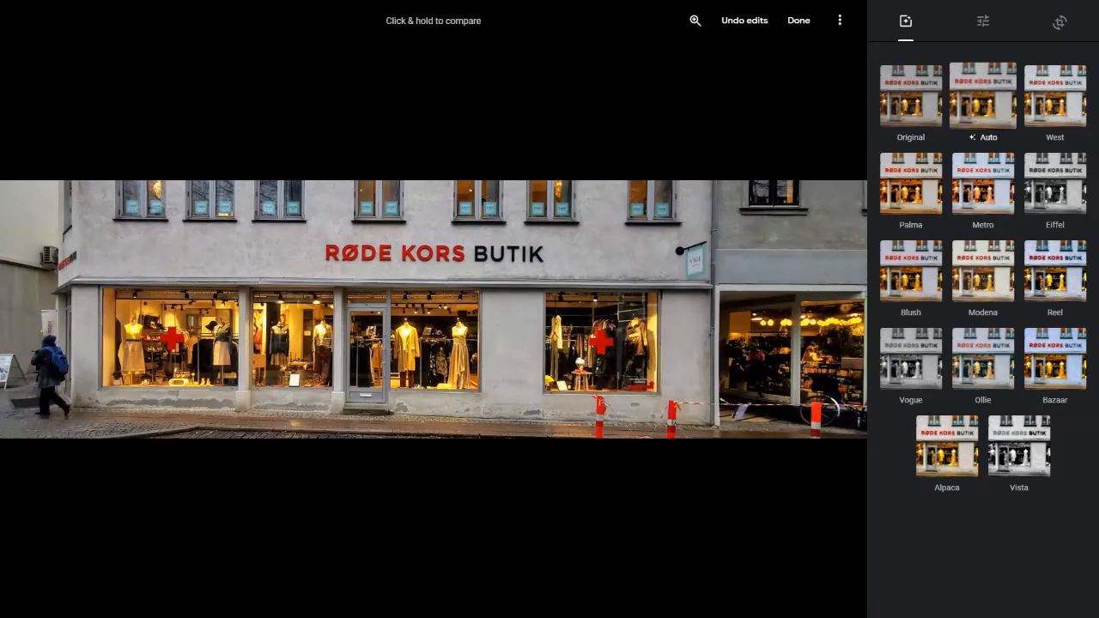
Step: Raise Light to nearly halfway between neutral and maximum and Pop to just over a third on the Røde Kors photo
scroll(422, 334, "up", 5)
scroll(421, 334, "down", 5)
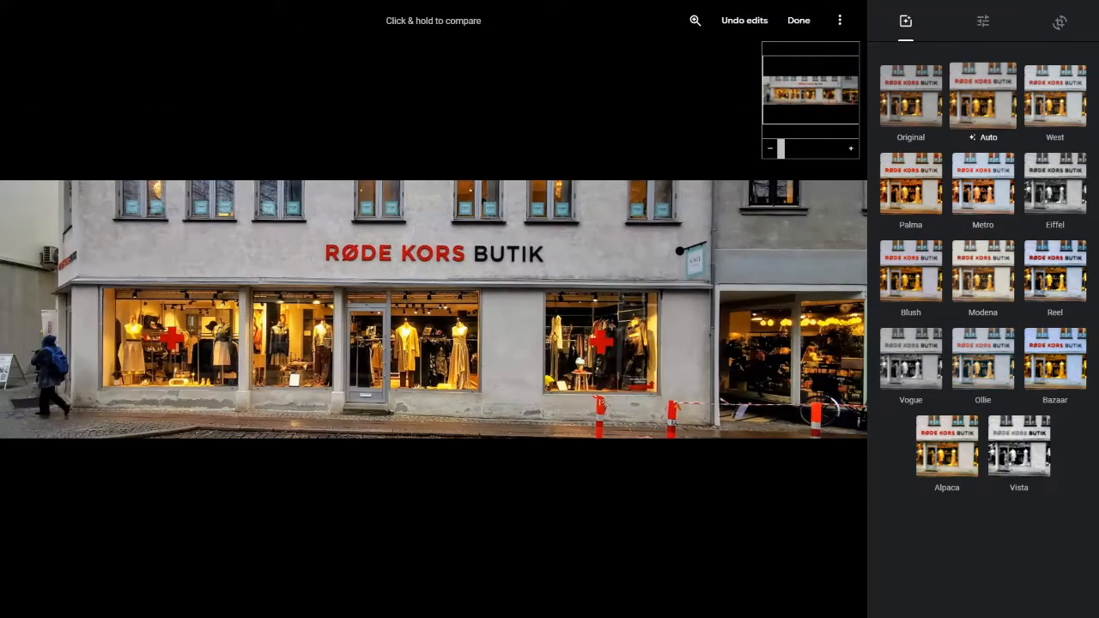
scroll(422, 335, "up", 4)
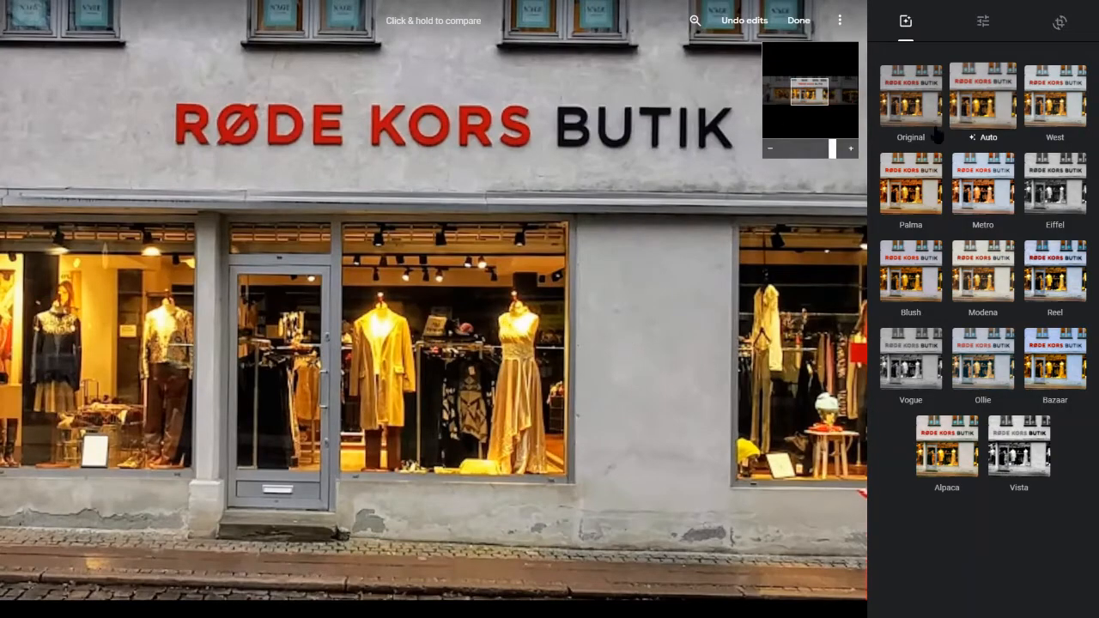
left_click(990, 24)
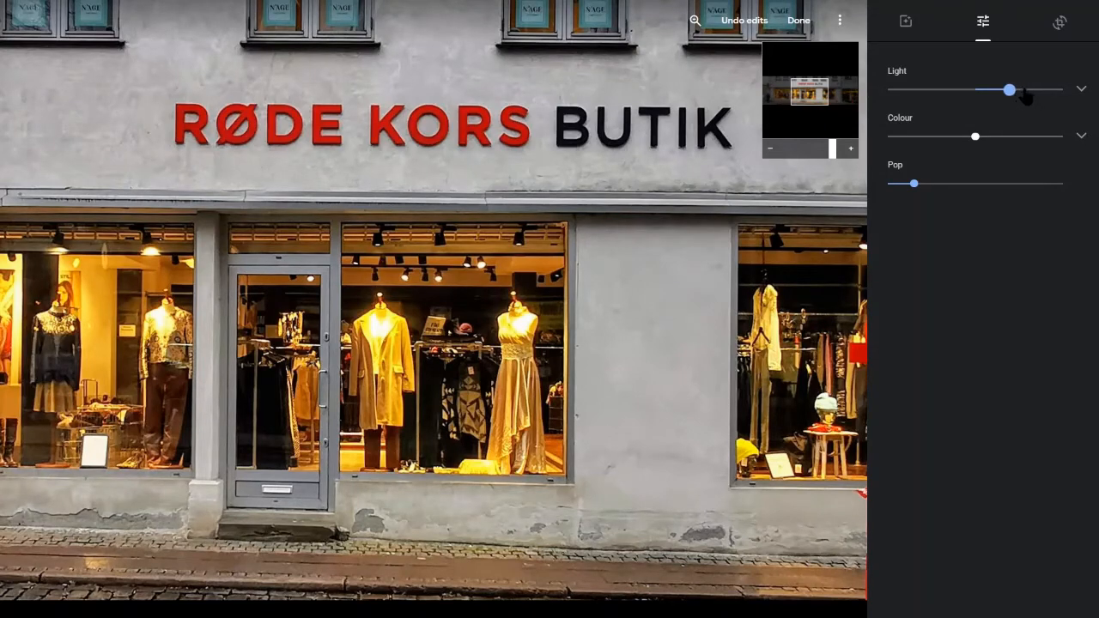
left_click_drag(1008, 91, 1015, 91)
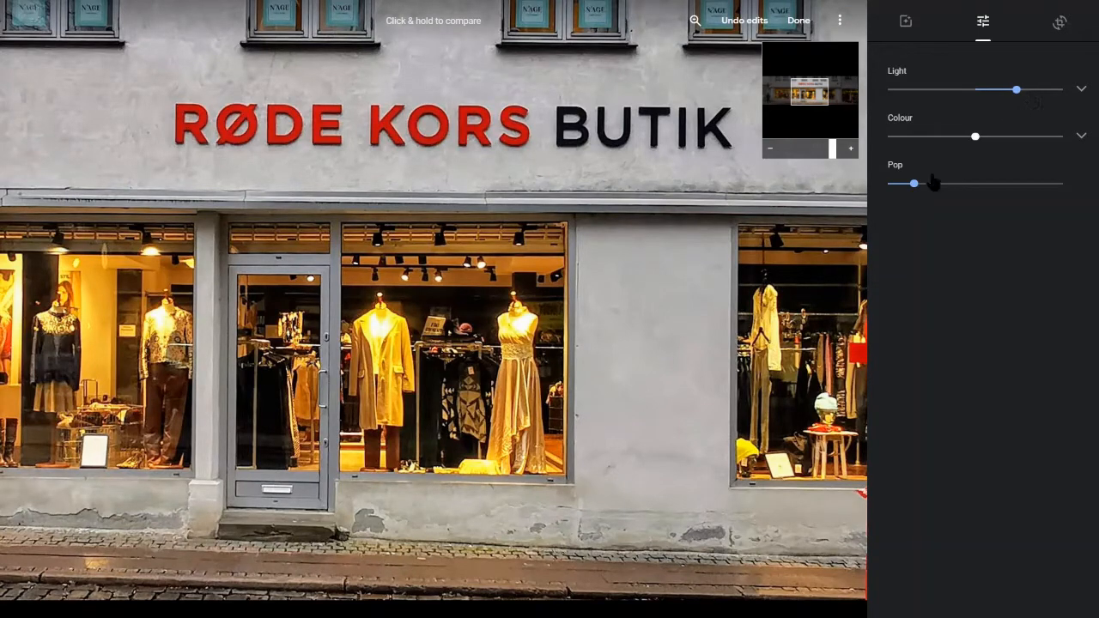
left_click_drag(917, 191, 958, 192)
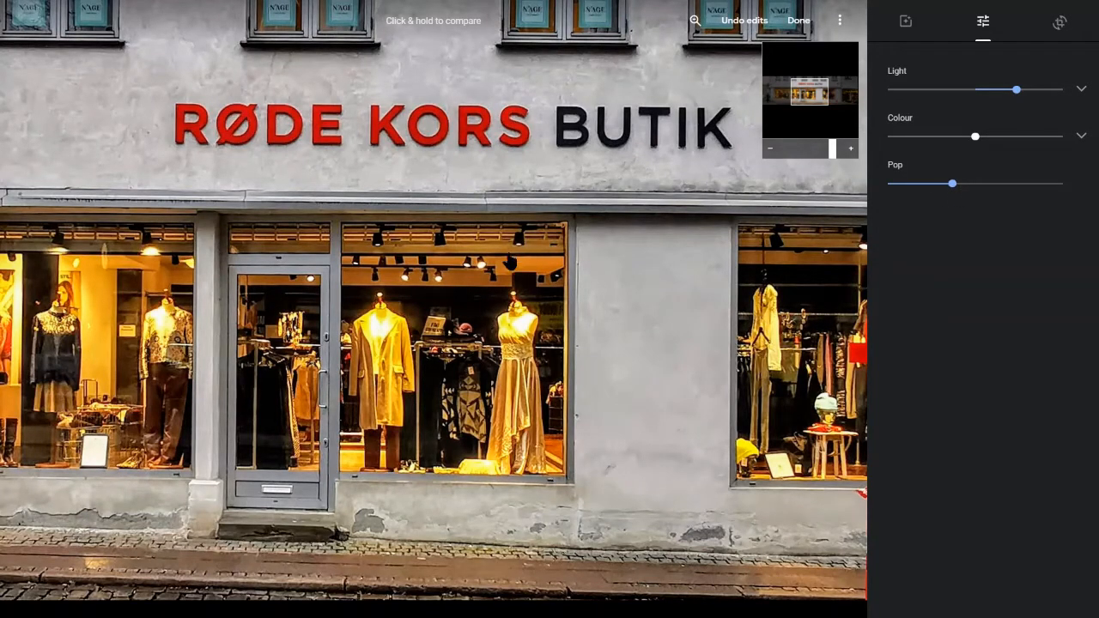
scroll(452, 95, "down", 5)
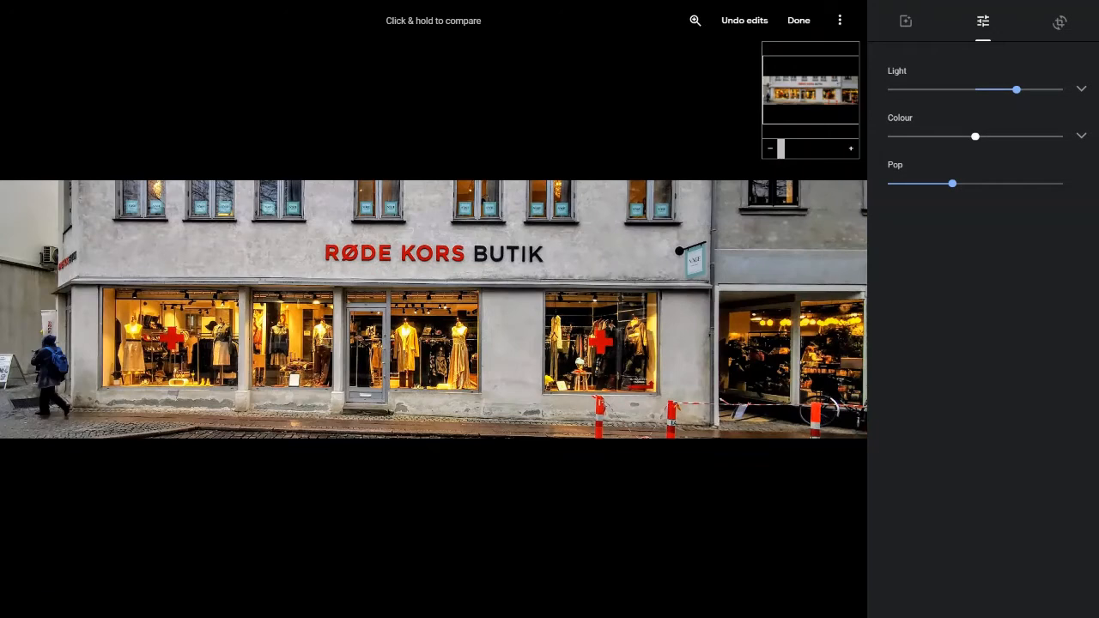
Step: Compare with the original, raise Light to about 60% of the way from neutral to maximum, and save the Røde Kors photo
left_click(441, 23)
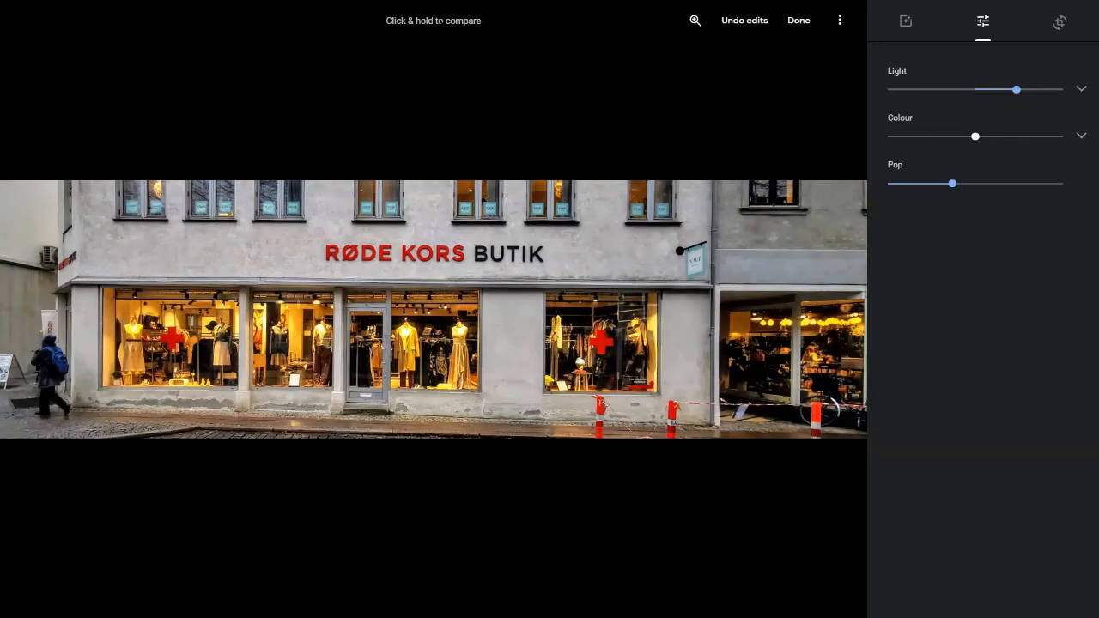
left_click(1028, 95)
left_click_drag(1033, 100, 1036, 101)
left_click(434, 309)
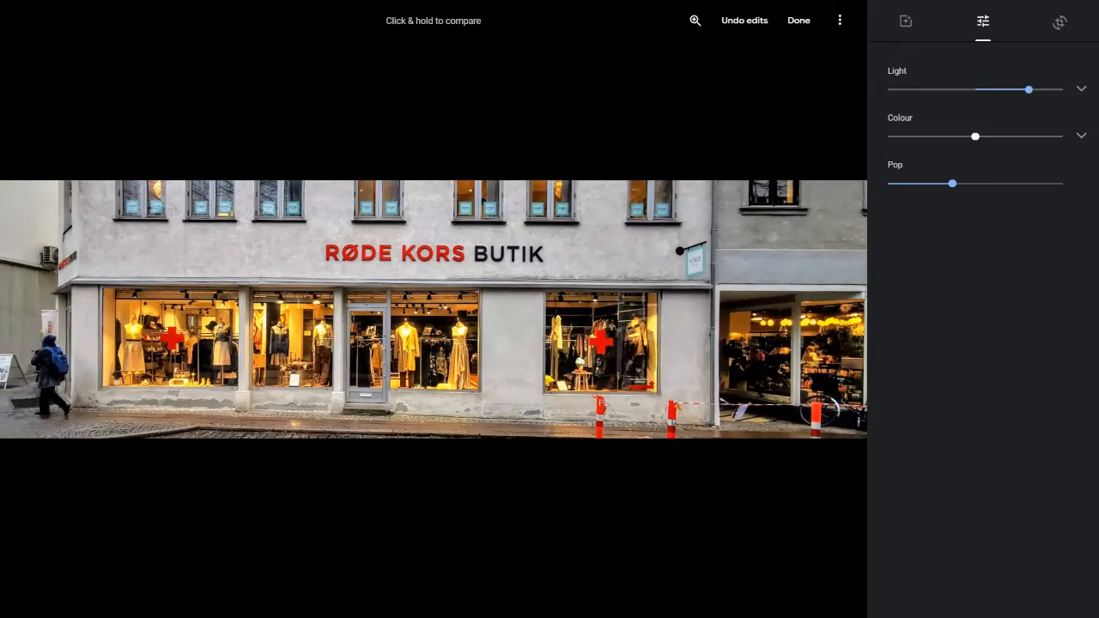
left_click(798, 20)
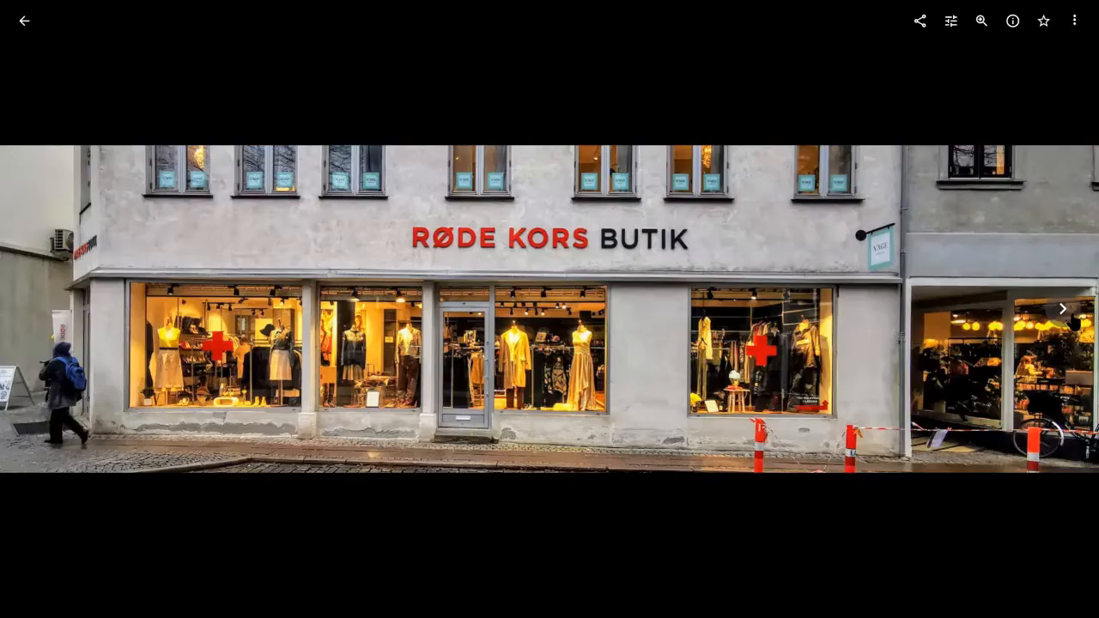
Step: Open the next photo, the Palæet jeweller's storefront, for editing, apply the Auto filter, and compare it with the original
left_click(1070, 319)
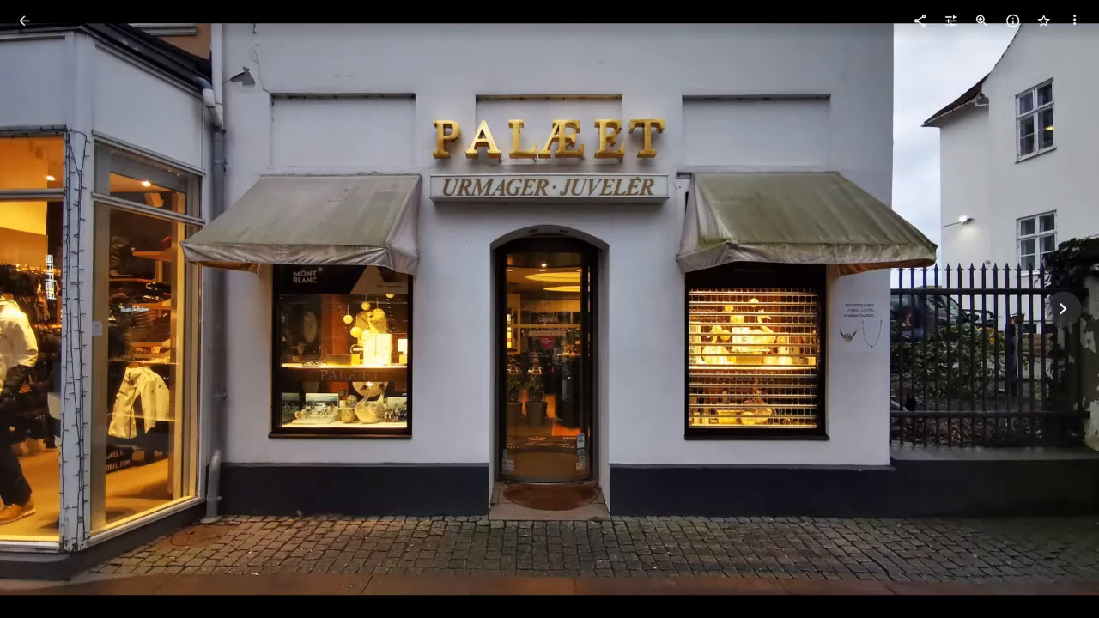
left_click(952, 24)
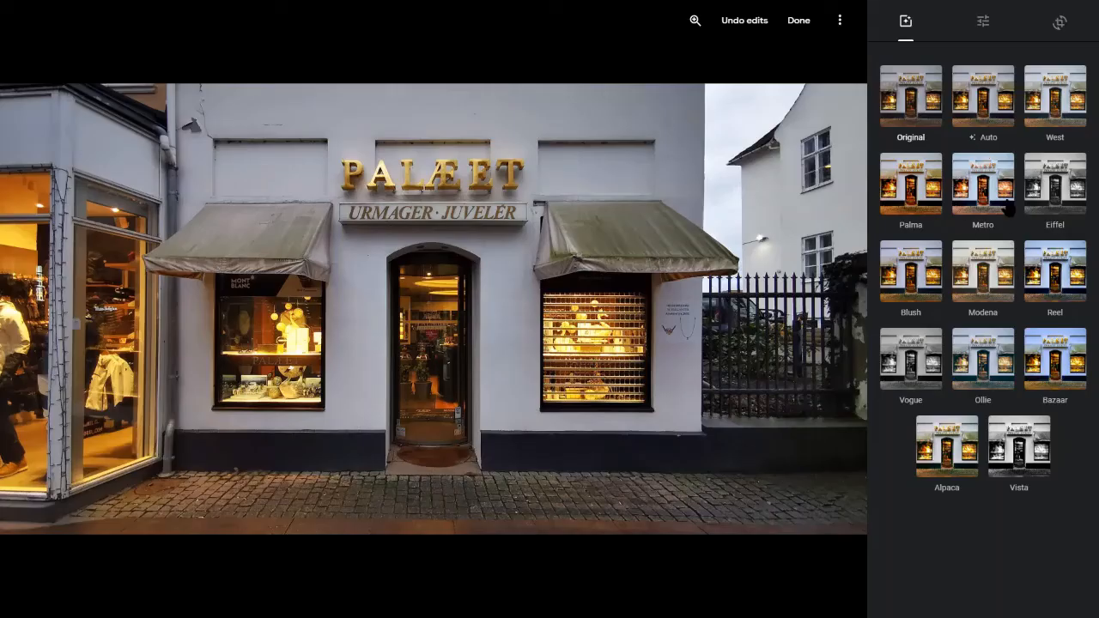
left_click(986, 112)
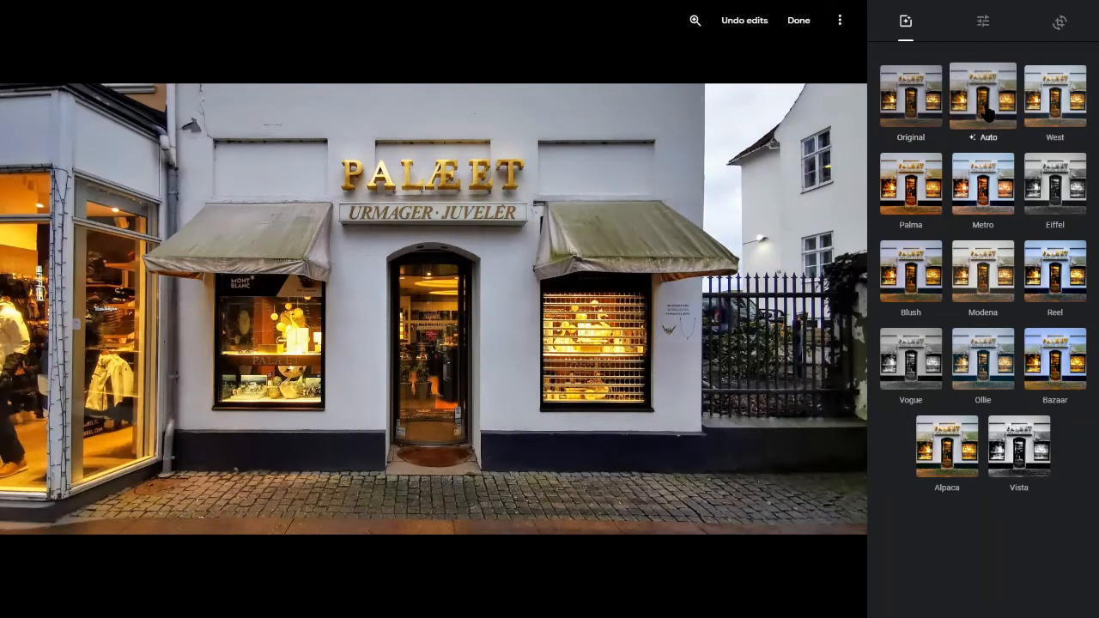
left_click(472, 89)
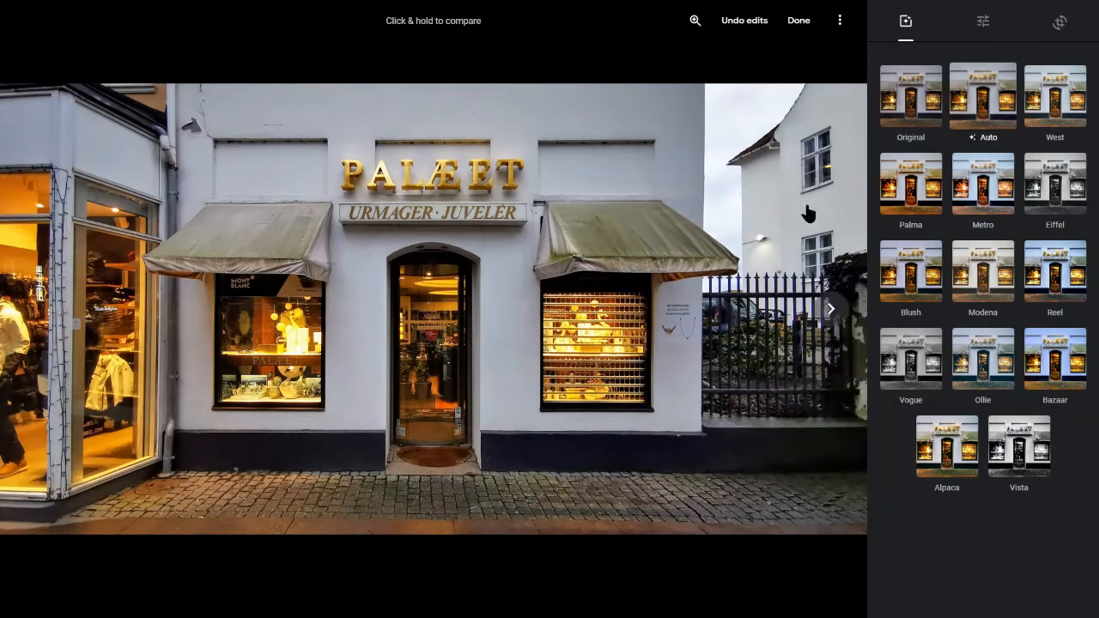
Step: In the detailed Light settings, raise Exposure to over a third of the way from neutral to maximum and Blacks slightly above neutral
left_click(984, 21)
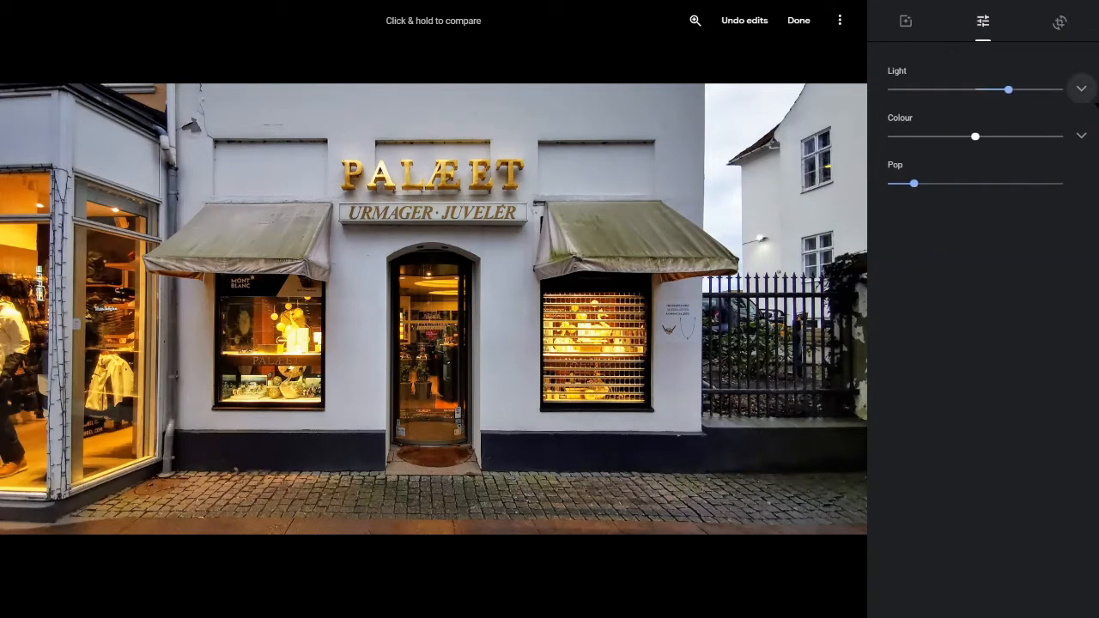
left_click(1075, 90)
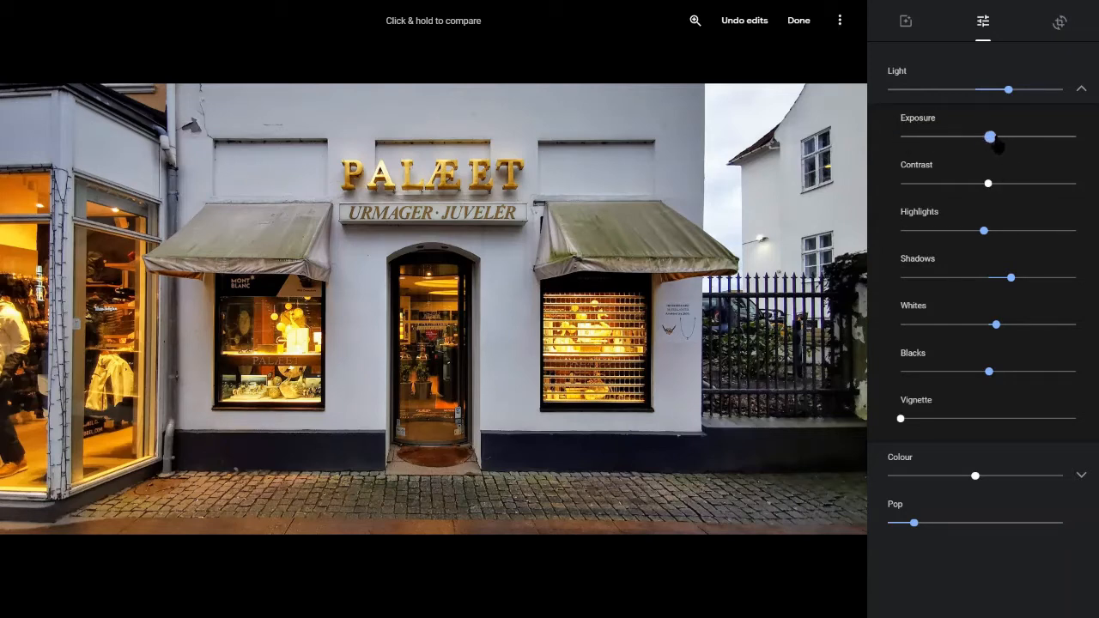
left_click_drag(999, 144, 1030, 149)
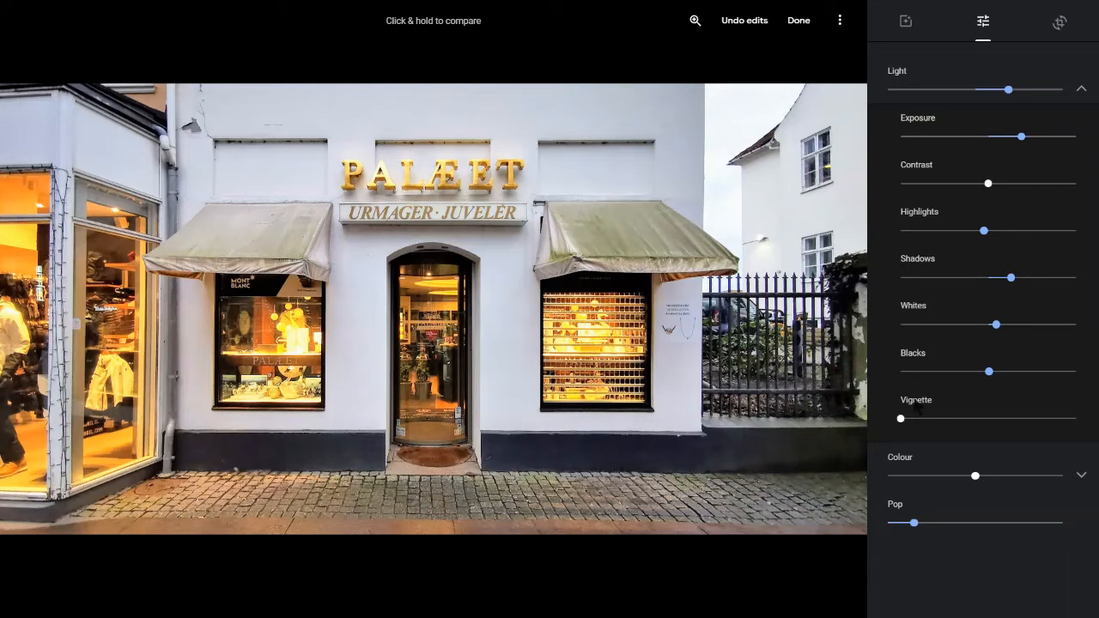
left_click_drag(998, 377, 1089, 376)
mouse_move(1014, 379)
left_mouse_down()
mouse_move(1001, 378)
mouse_move(1010, 384)
left_mouse_up()
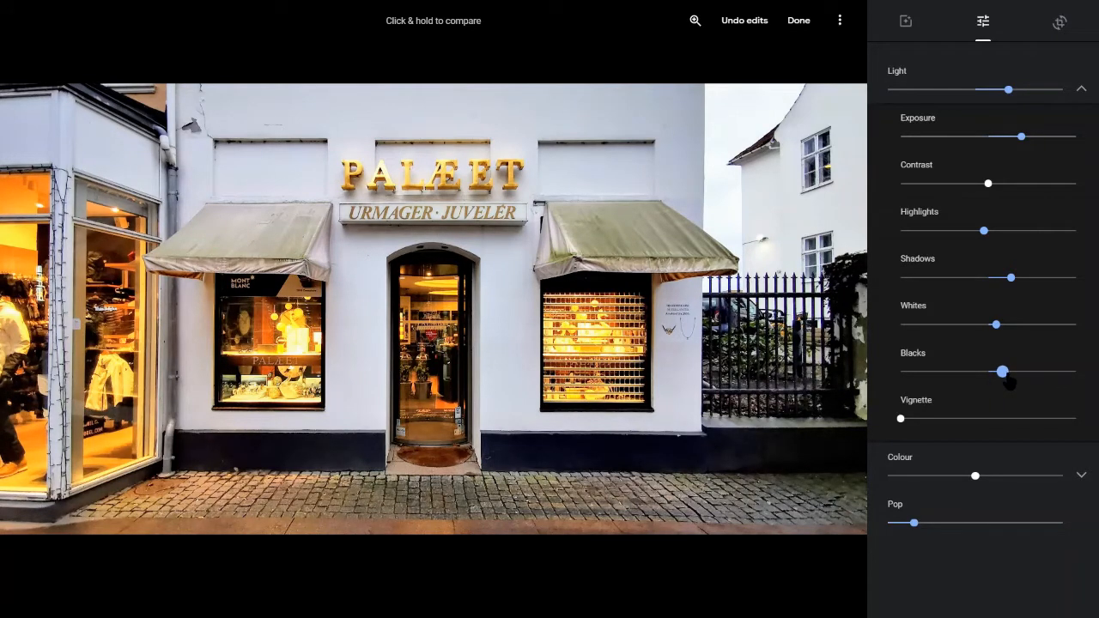
left_click_drag(1006, 380, 1005, 378)
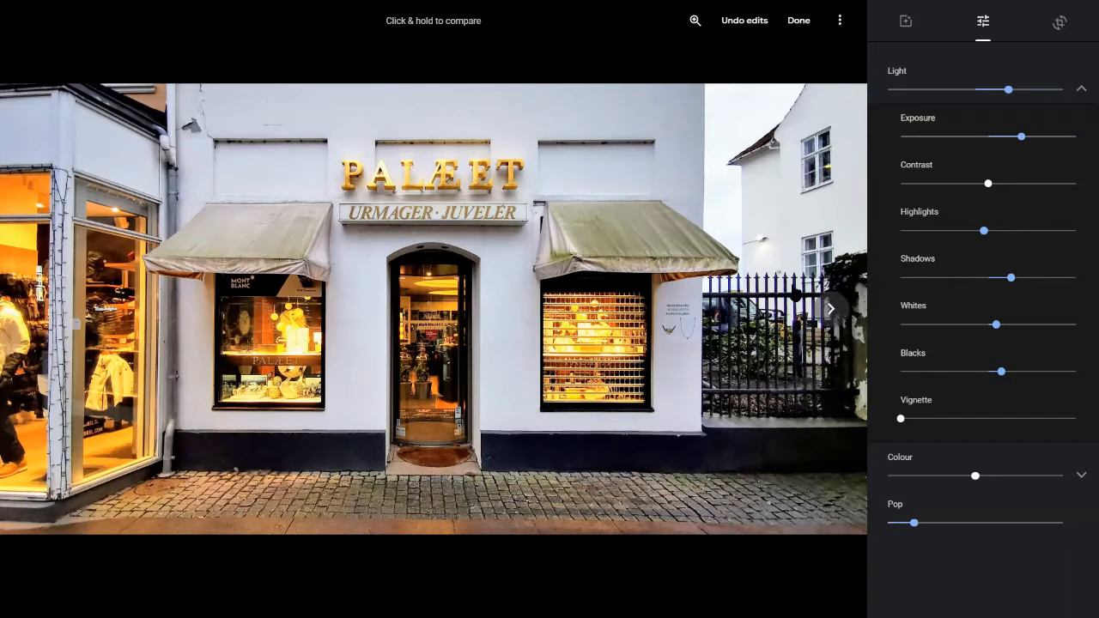
left_click(1081, 88)
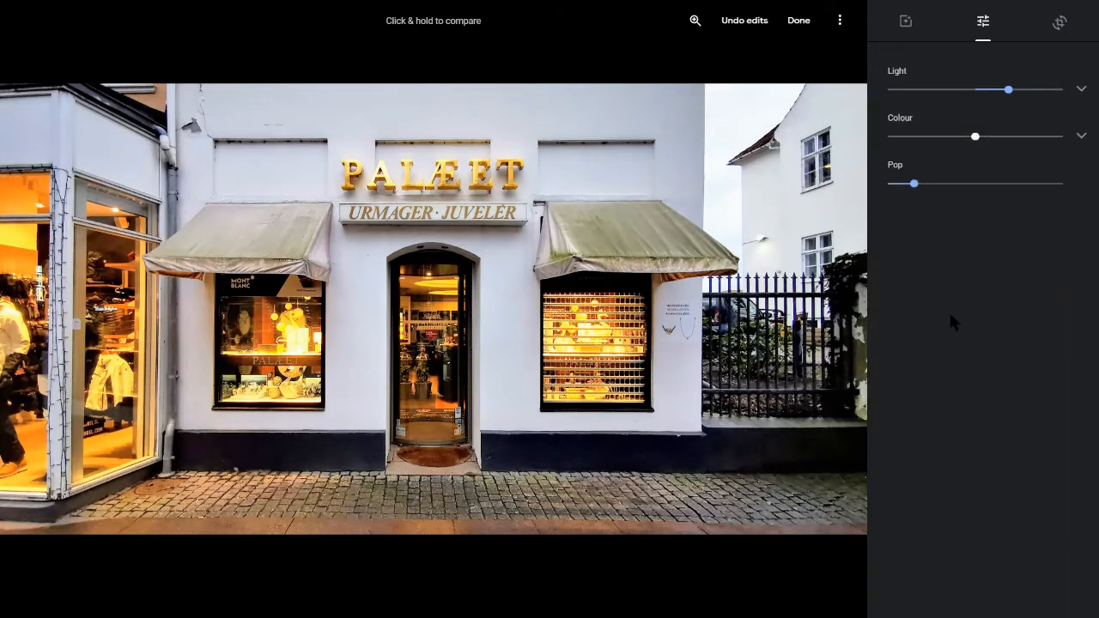
Step: Raise Pop to about a quarter on the Palæet photo and save it
left_click_drag(915, 185, 936, 196)
left_click(799, 20)
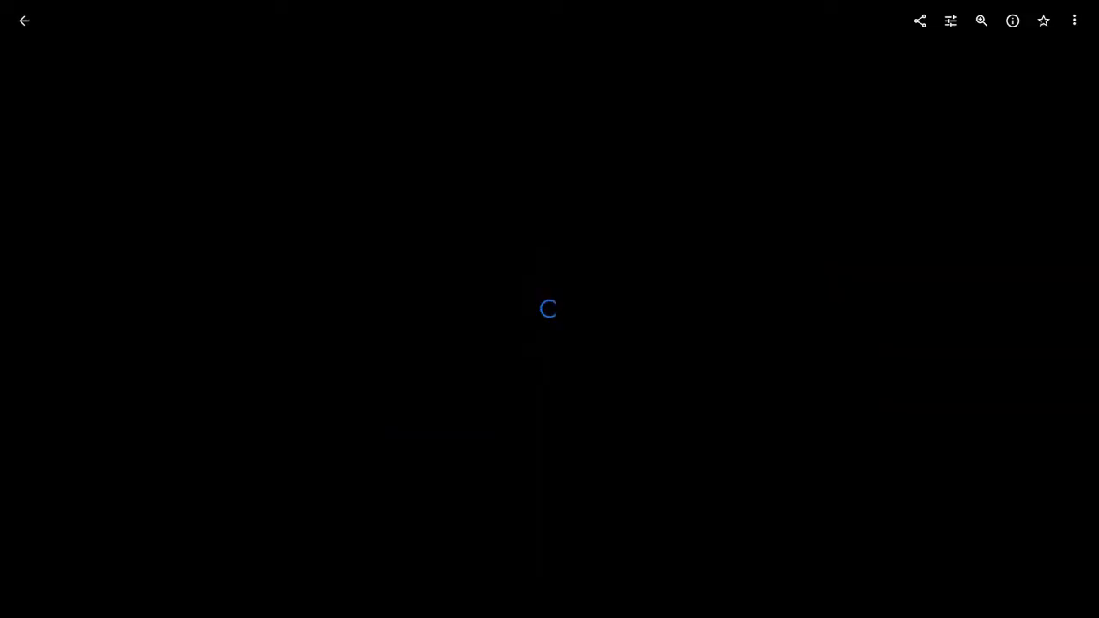
Step: Open the next photo, the coloured paper shelves, for editing and raise Colour moderately above neutral and Pop to about a third
key("Right")
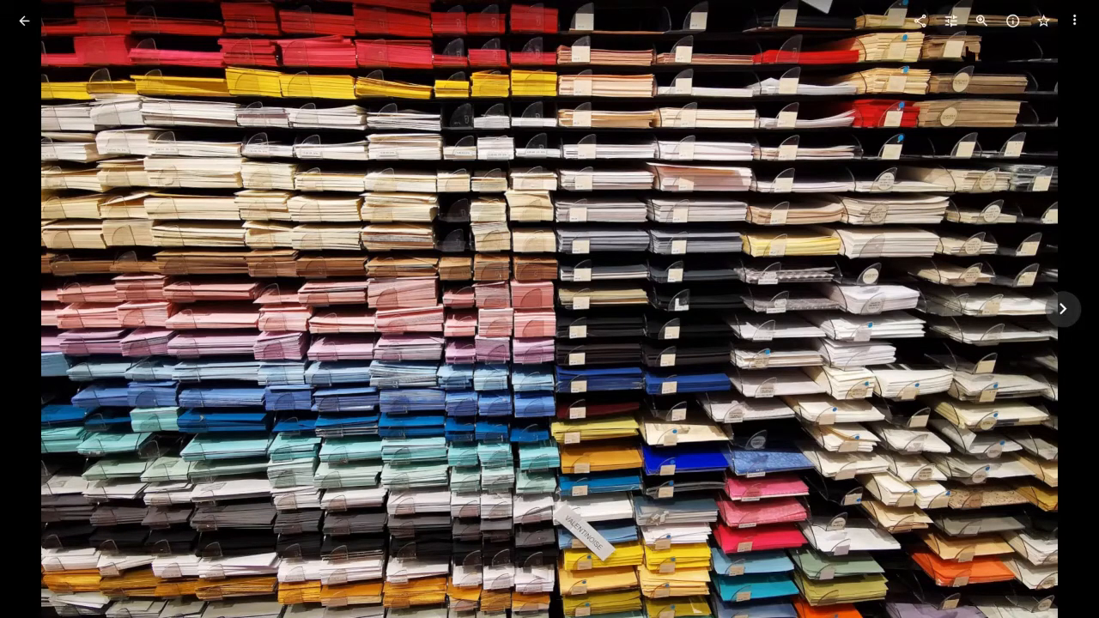
left_click(950, 21)
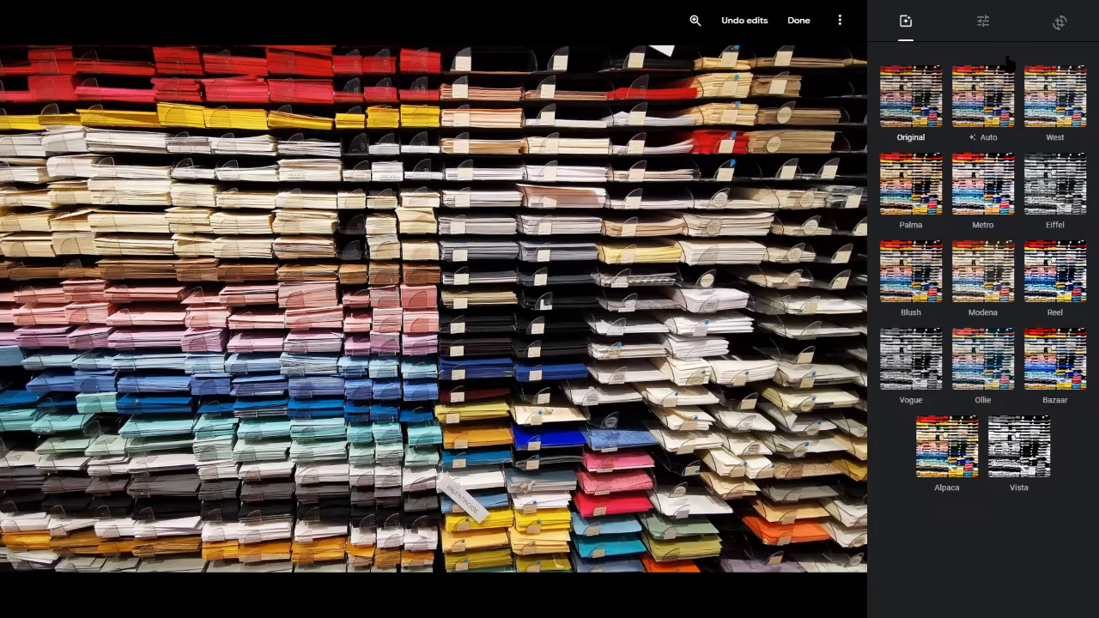
left_click(988, 26)
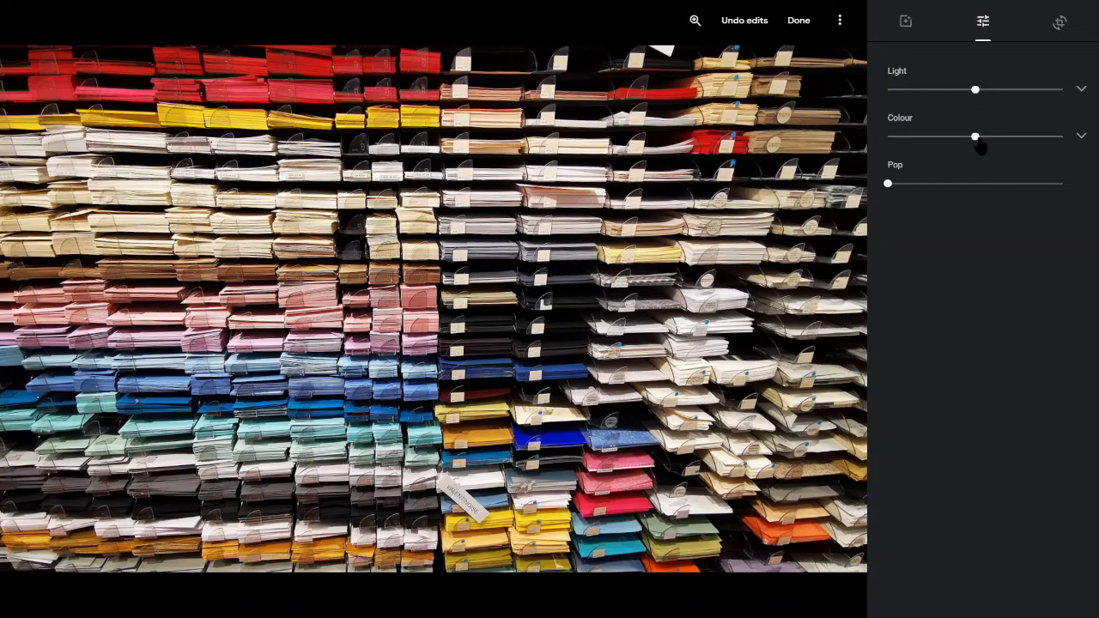
left_click_drag(982, 146, 1071, 158)
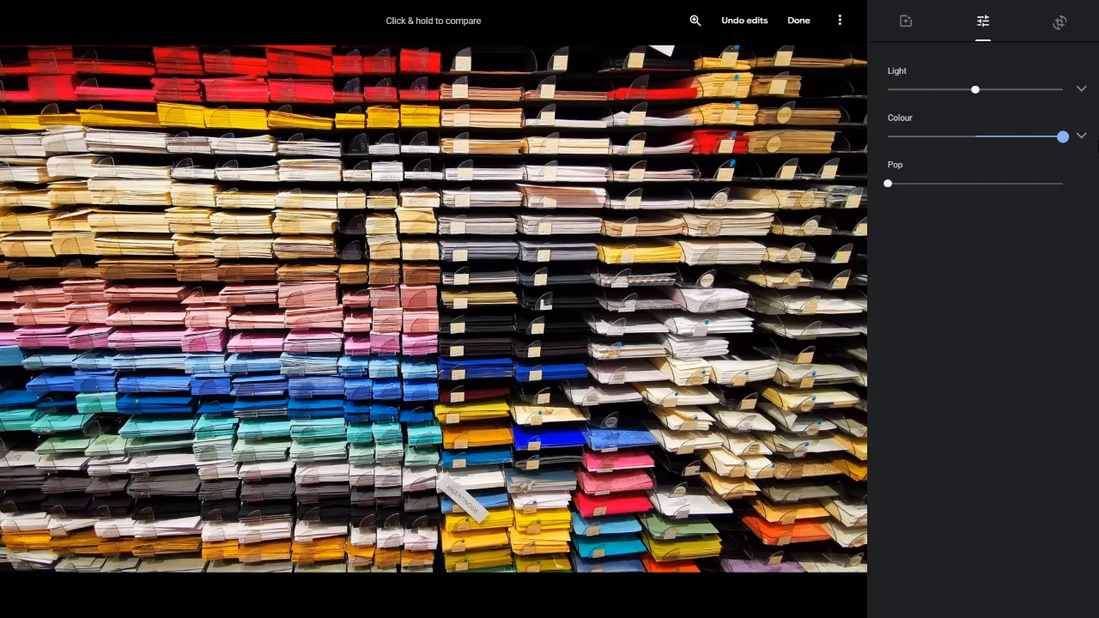
left_click_drag(1097, 146, 1007, 150)
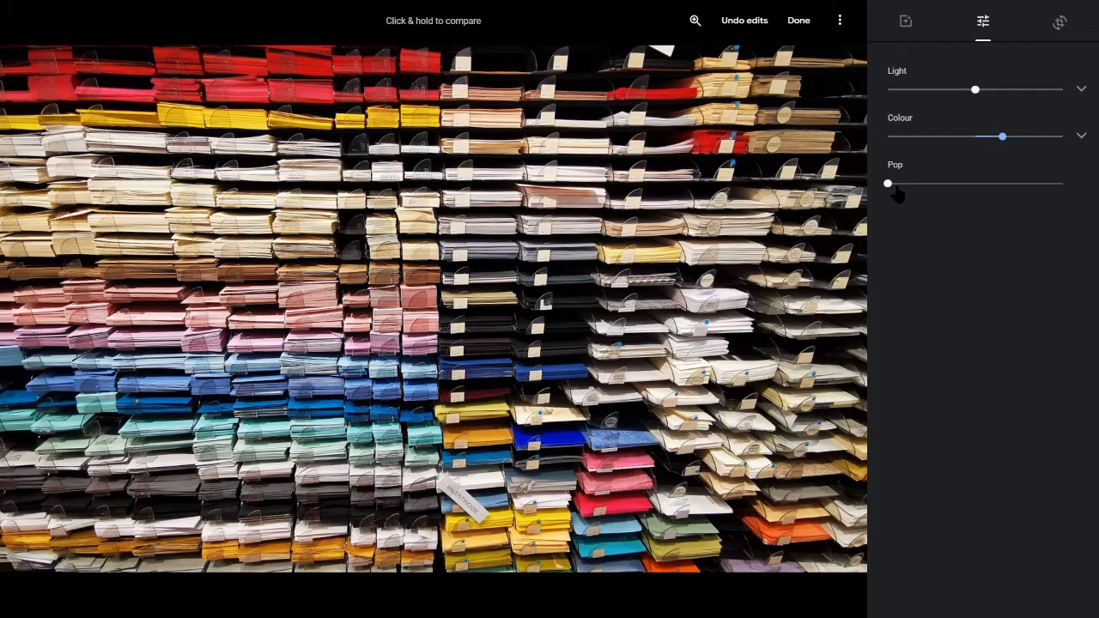
left_click_drag(897, 194, 950, 189)
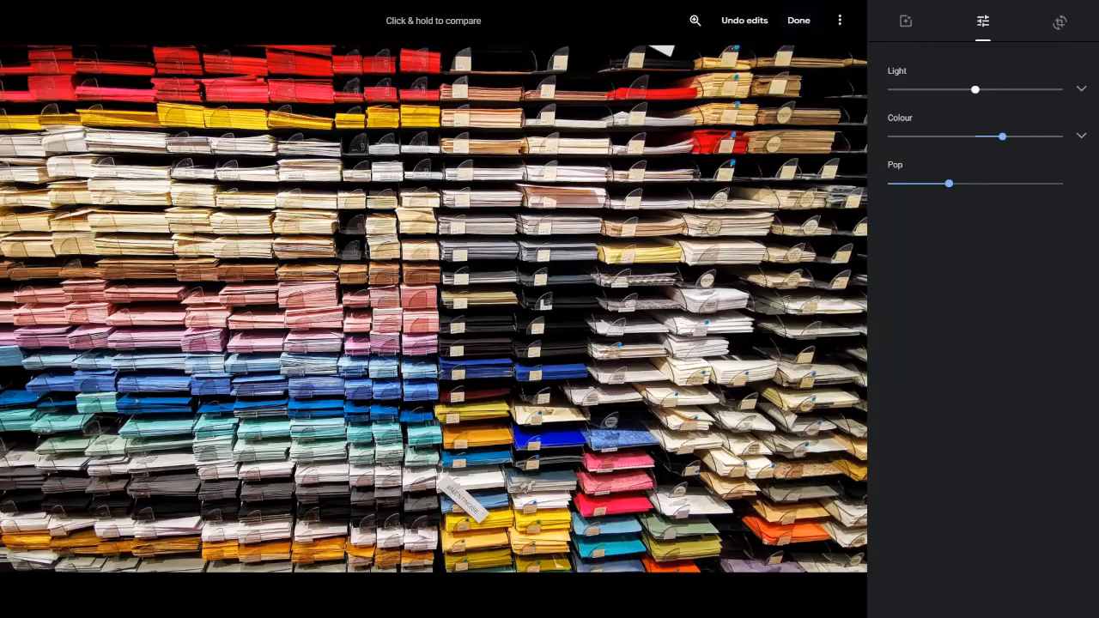
Step: Save the paper shelves photo, open the palm garden photo for editing, apply the Auto filter and compare it with the original
left_click(799, 21)
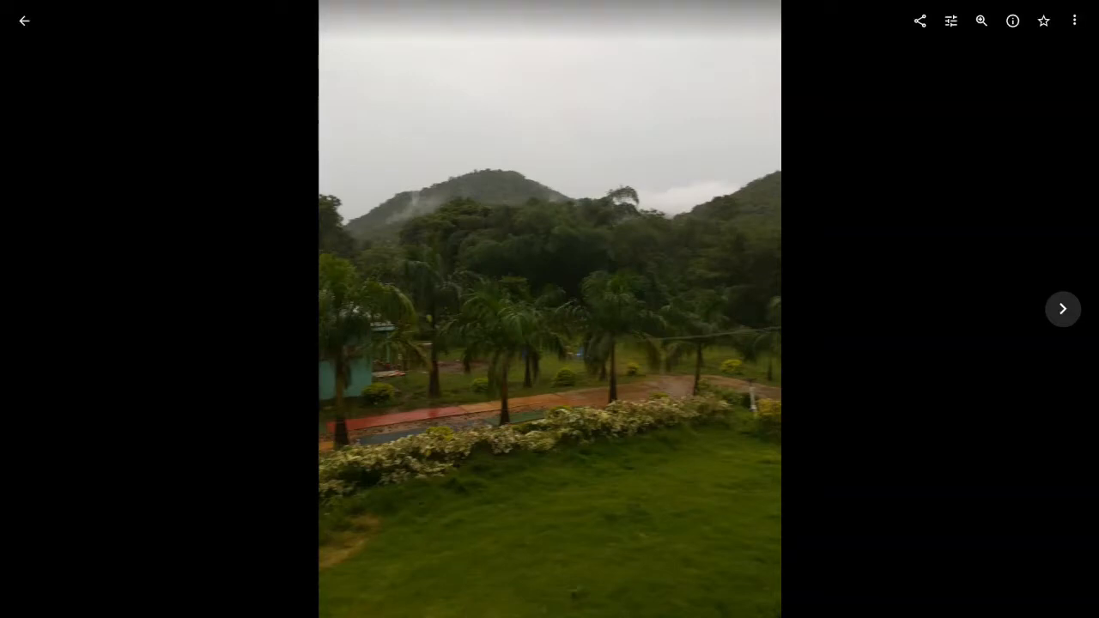
left_click(950, 21)
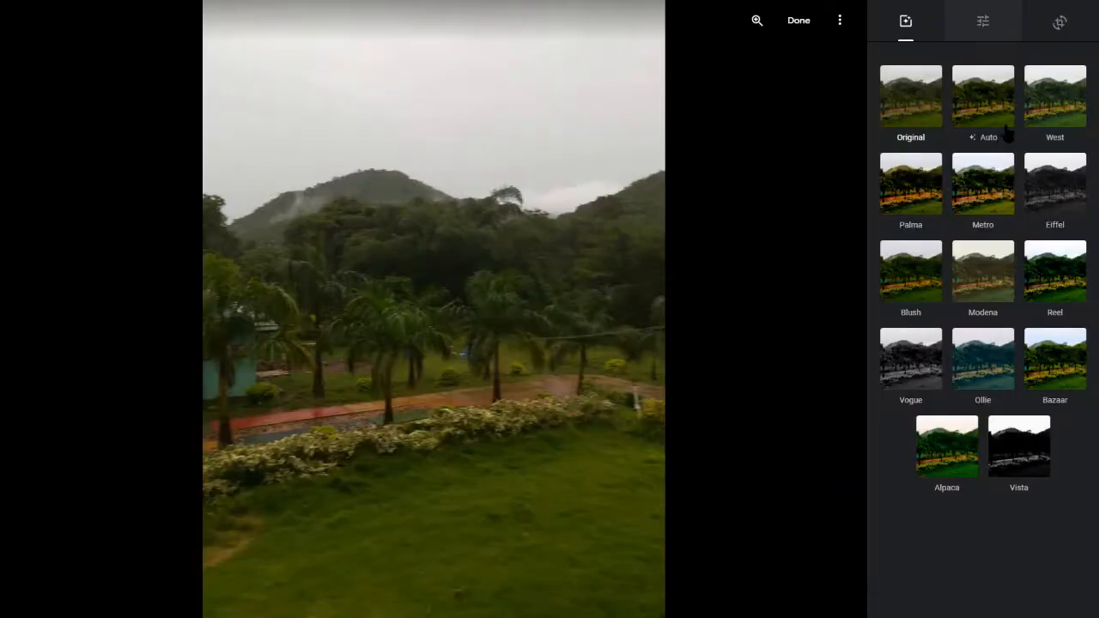
left_click(988, 109)
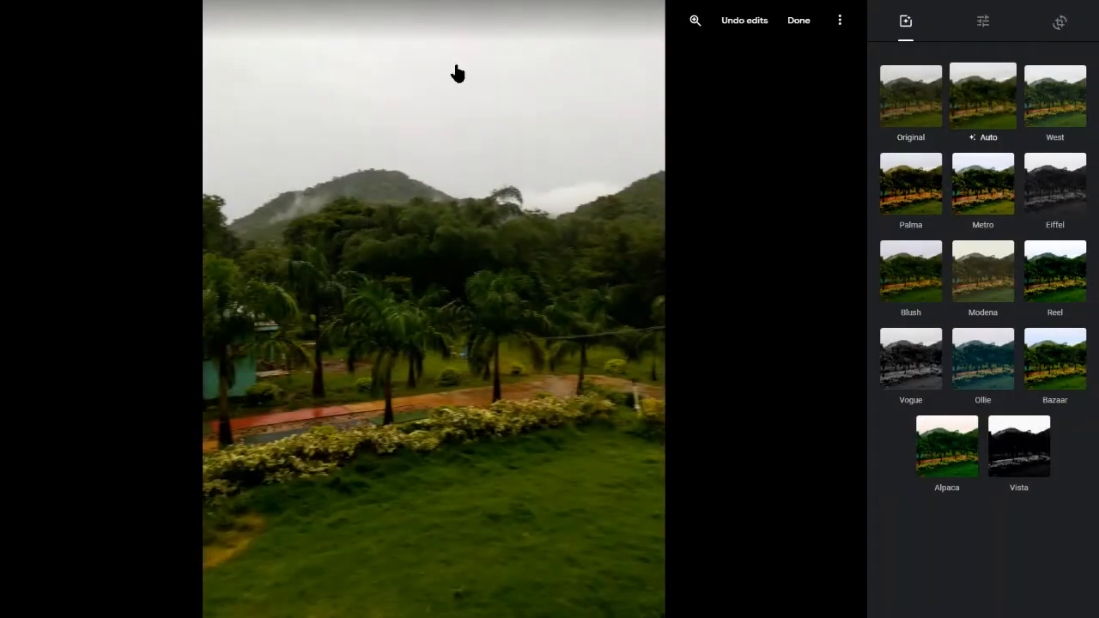
left_click(427, 27)
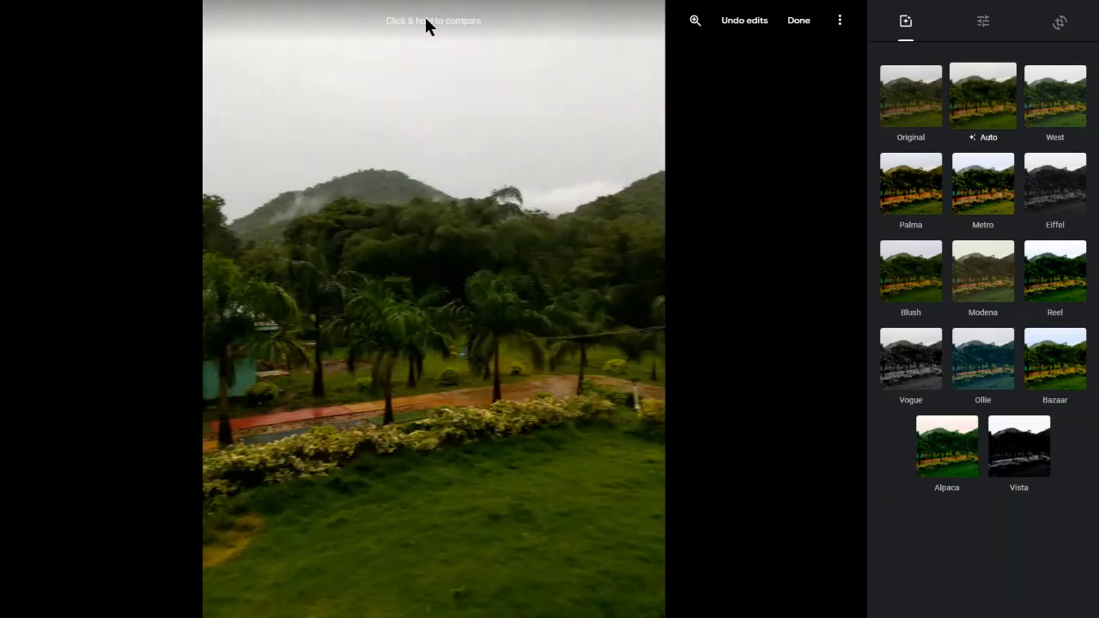
left_click(428, 26)
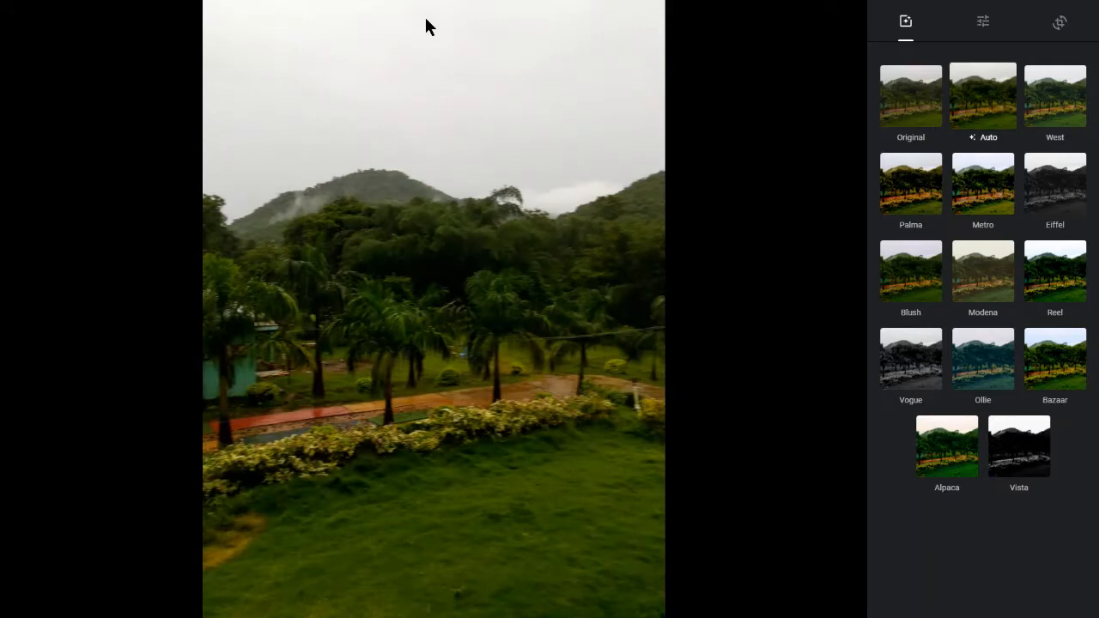
left_click(427, 26)
Step: In the palm garden photo's detailed Light settings, raise Exposure to about halfway between neutral and maximum and inspect the trees up close
left_click(986, 27)
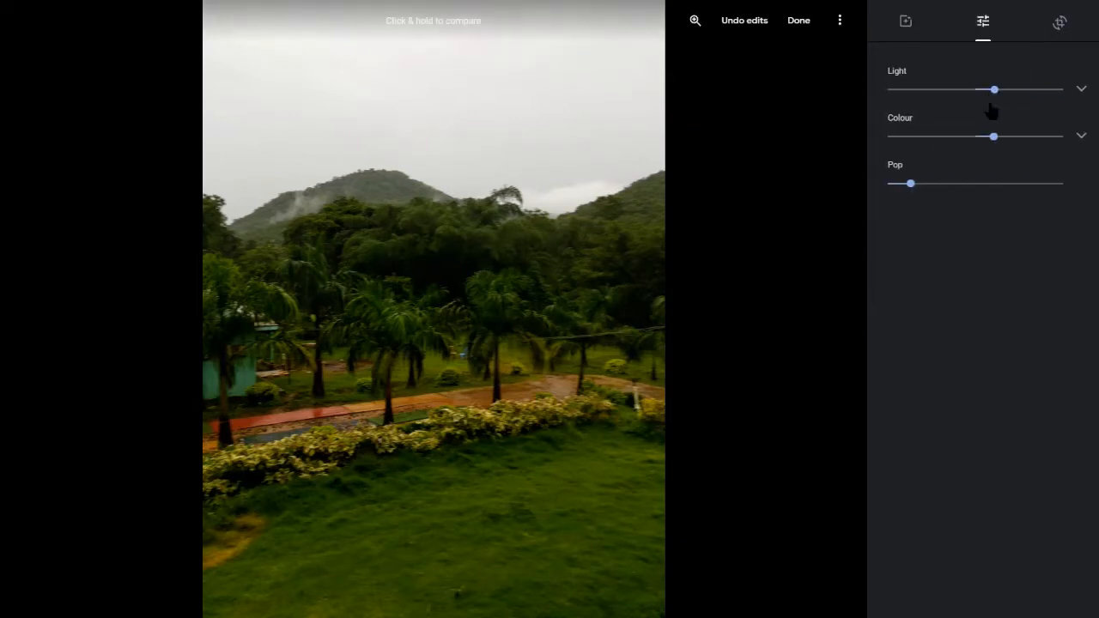
left_click(1084, 89)
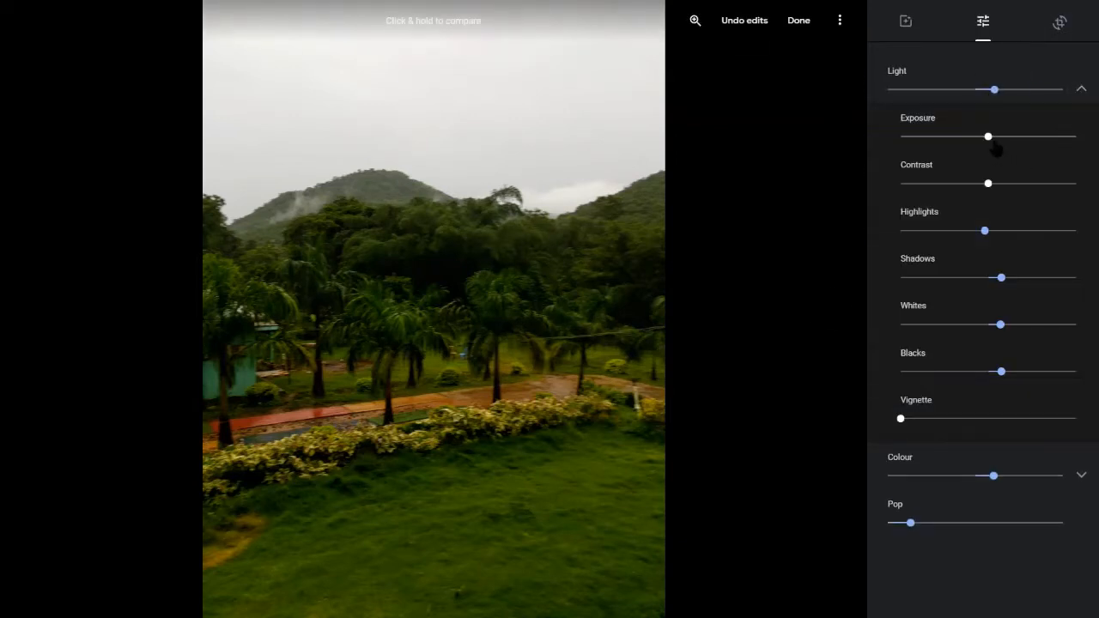
left_click_drag(998, 148, 1039, 152)
scroll(396, 343, "up", 3)
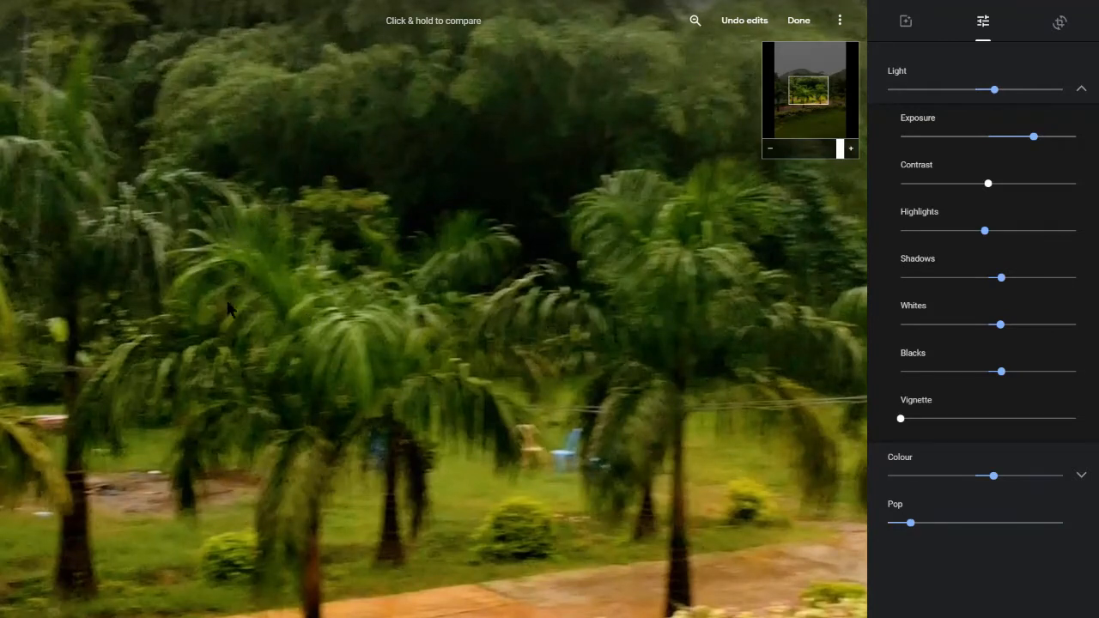
scroll(384, 162, "down", 3)
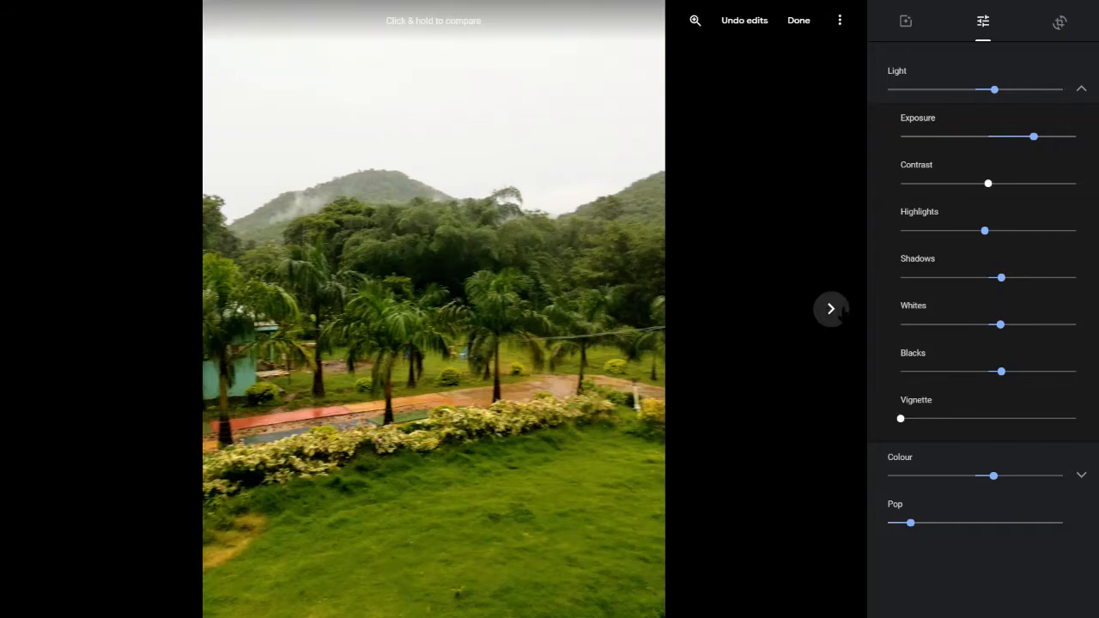
Step: Move on to the carved stone sculpture photo in the editor and apply the Auto filter
left_click(831, 309)
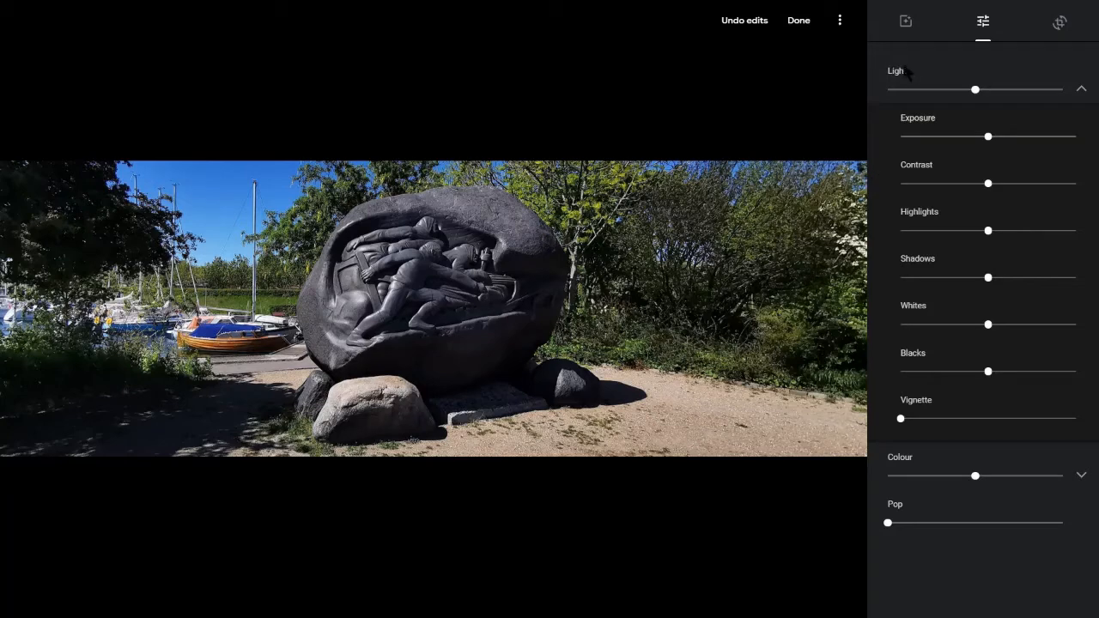
left_click(906, 23)
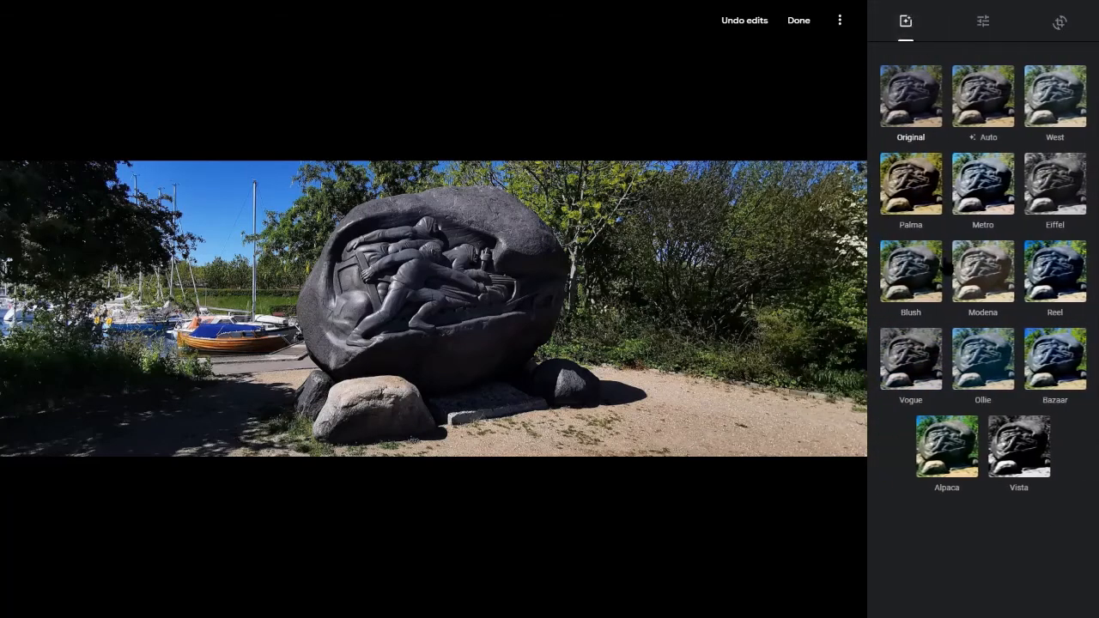
left_click(994, 103)
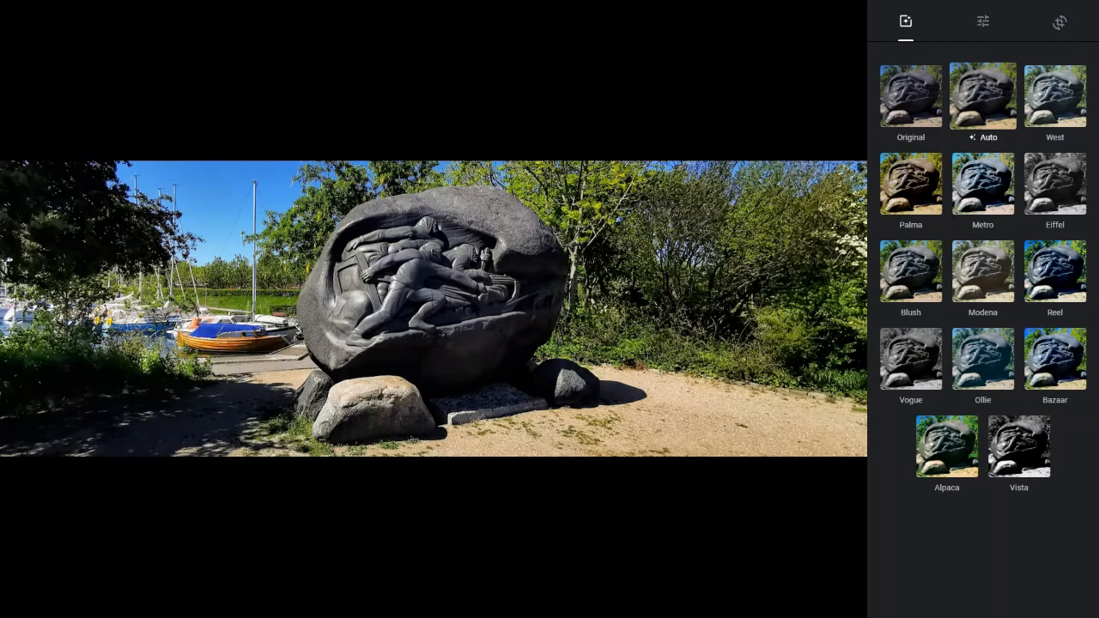
Step: Raise Shadows about three quarters of the way to maximum and Blacks slightly above neutral, save the sculpture photo, and advance to the next one
left_click(985, 23)
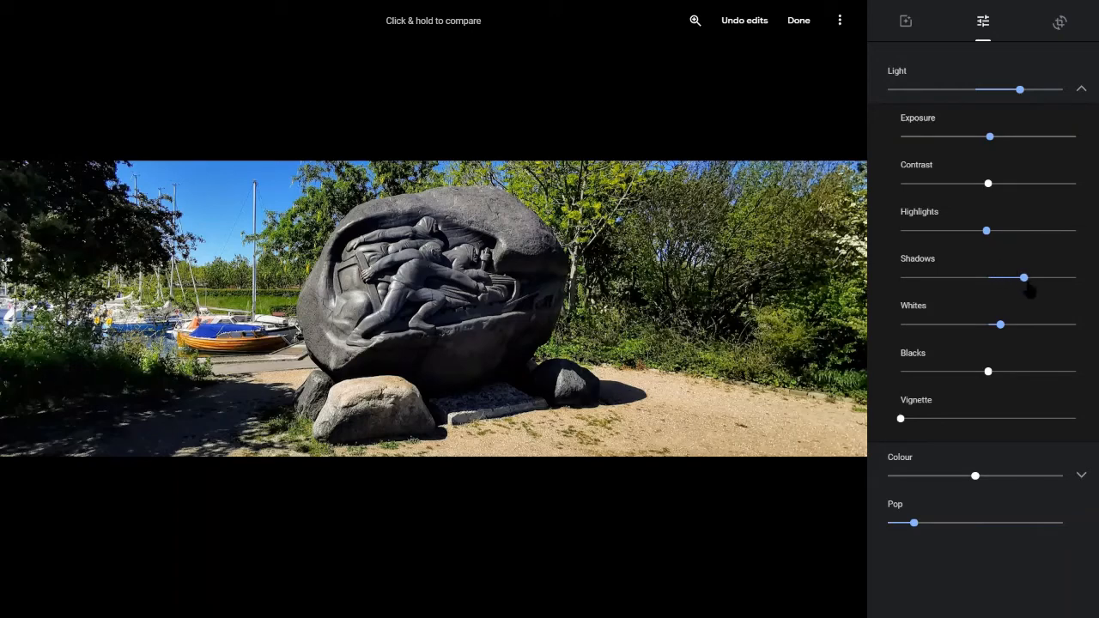
left_click_drag(1025, 278, 1063, 286)
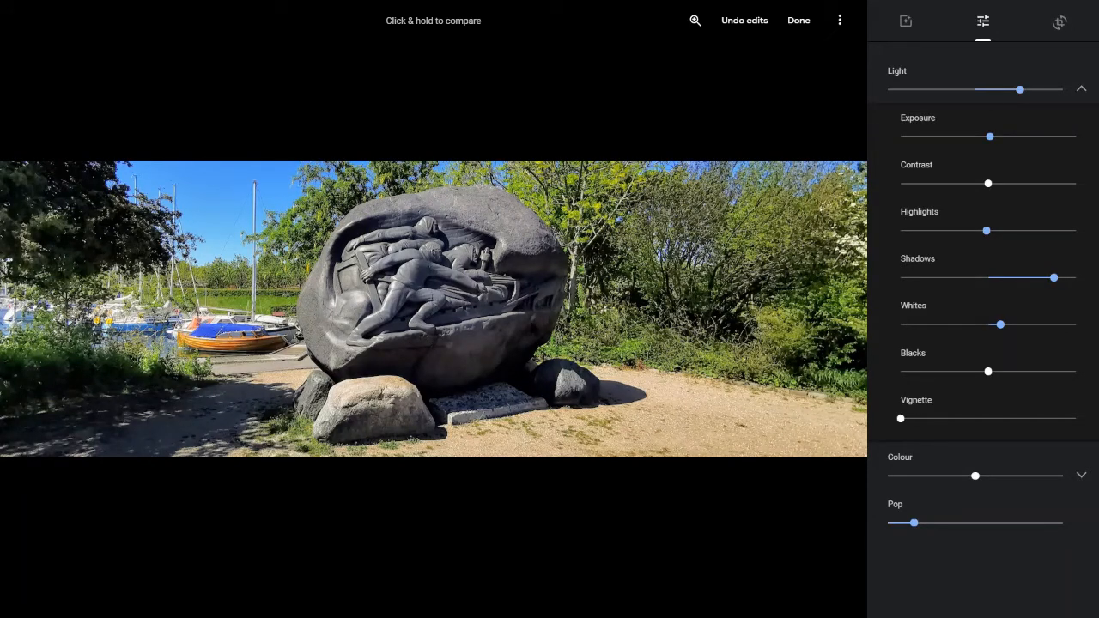
left_click_drag(1057, 286, 1065, 288)
left_click_drag(991, 377, 1003, 384)
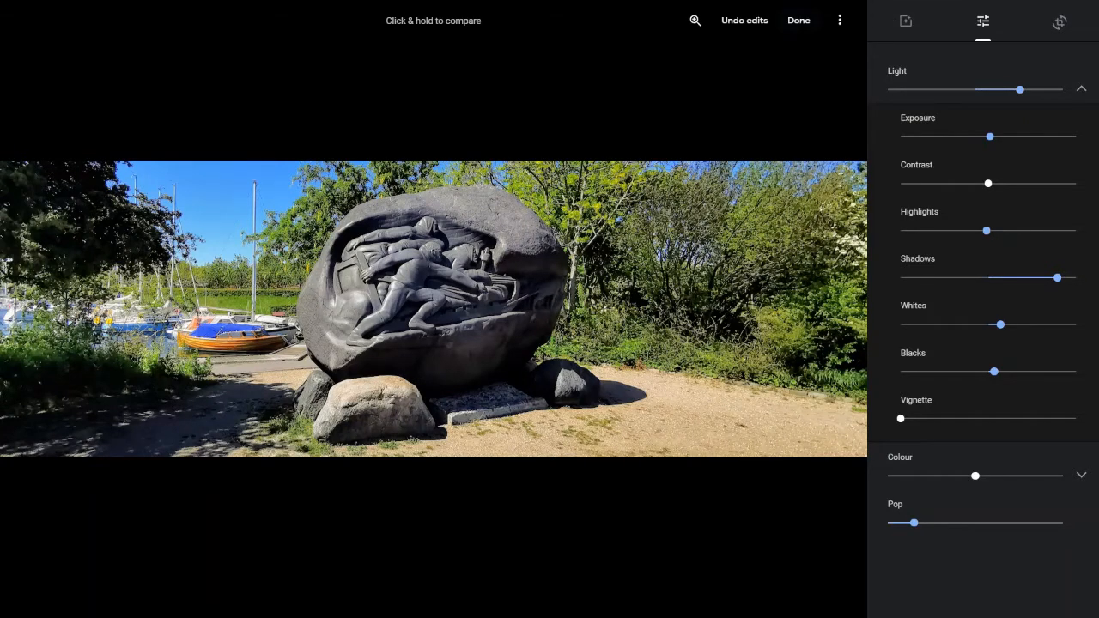
left_click(799, 20)
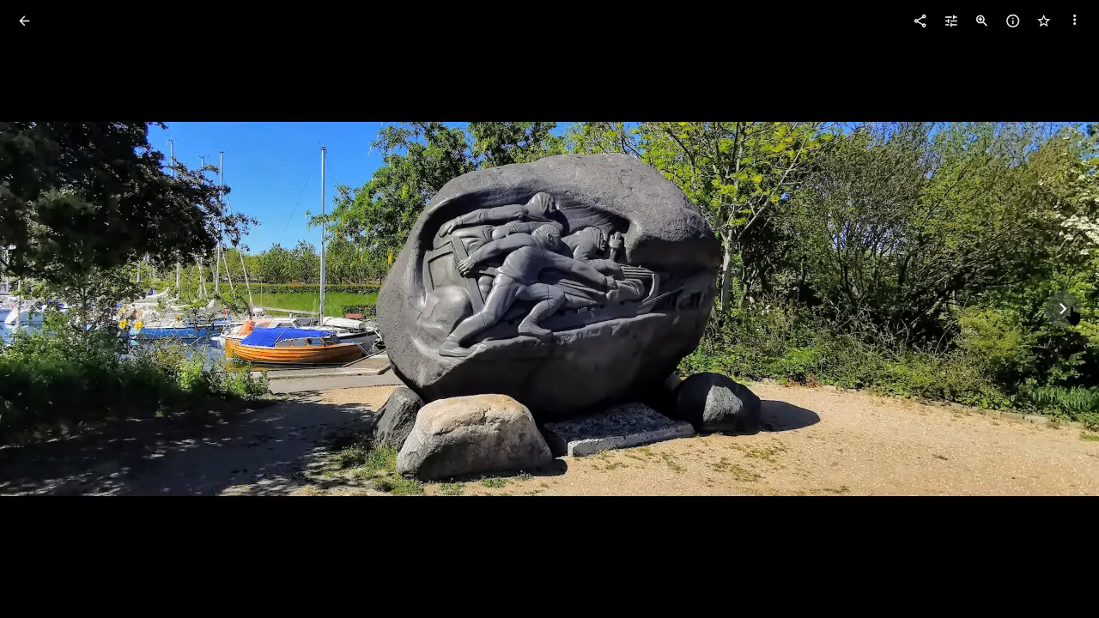
left_click(1063, 309)
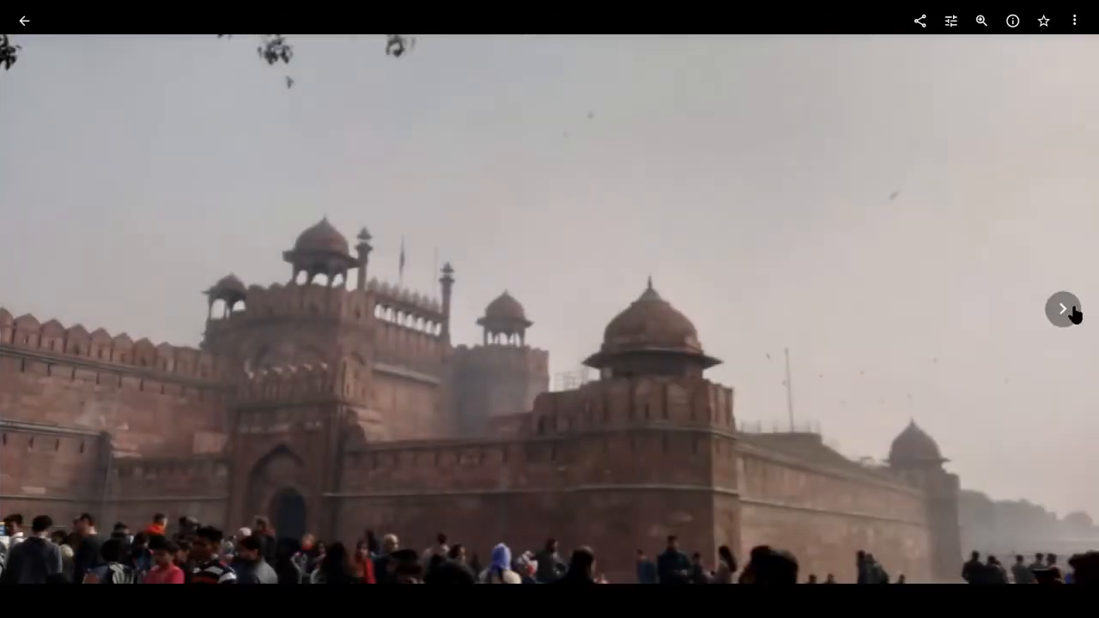
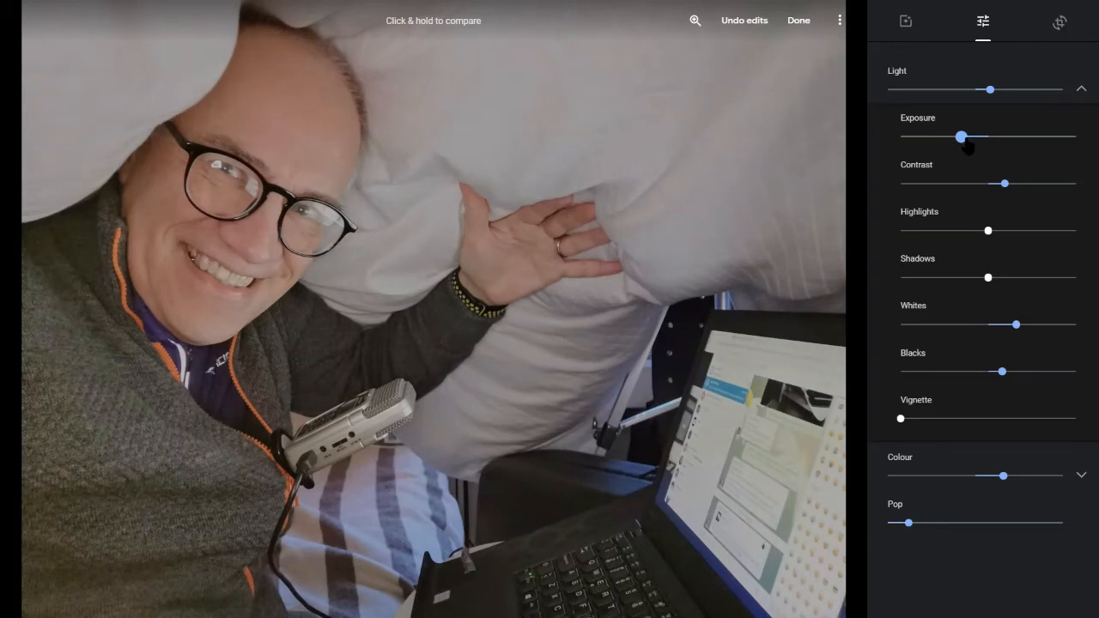
Step: On the selfie with the laptop, lower Exposure about a quarter below neutral and raise Saturation about three quarters of the way to maximum
left_click_drag(965, 142, 972, 142)
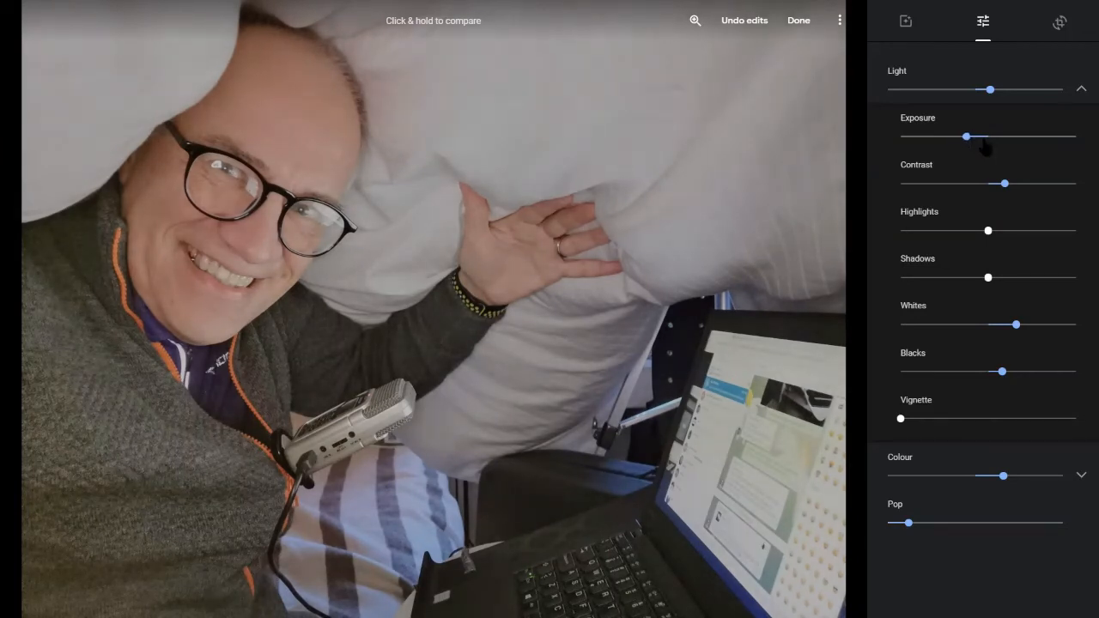
left_click(1081, 475)
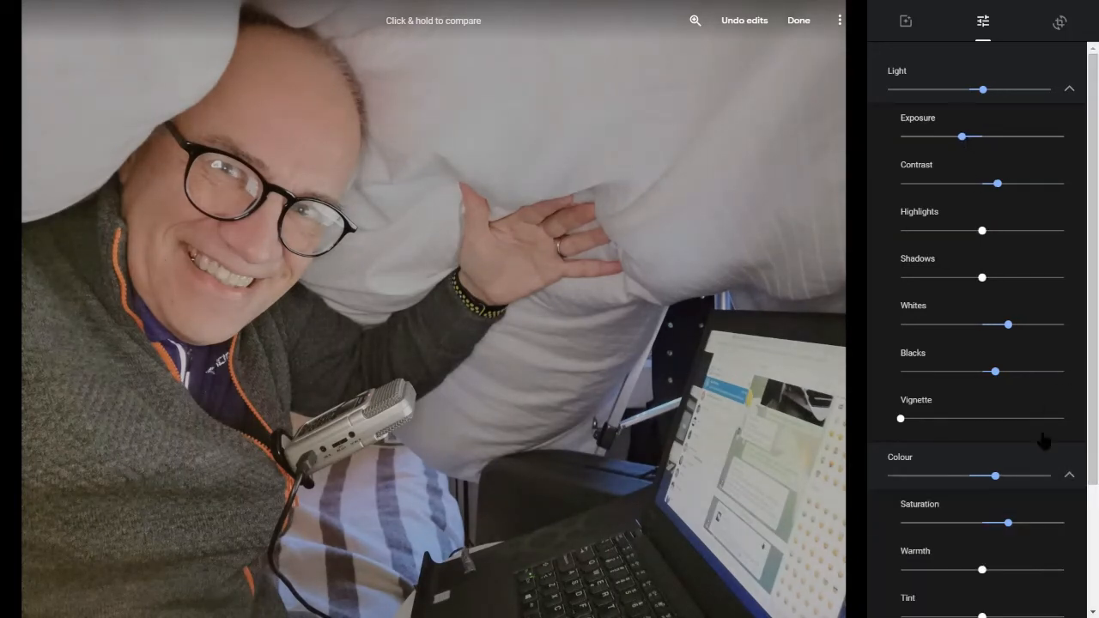
scroll(1046, 430, "down", 2)
scroll(1049, 443, "down", 1)
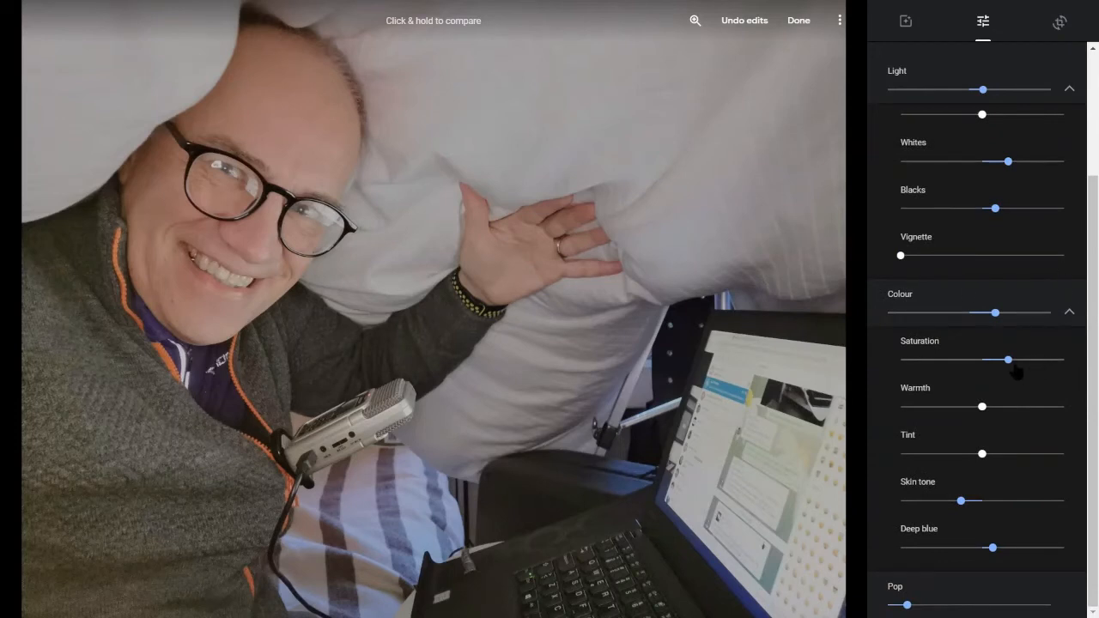
left_click_drag(1014, 366, 1049, 370)
Step: Collapse the detailed Light and Colour settings, raise Pop to nearly half, and save the selfie
left_click(1069, 89)
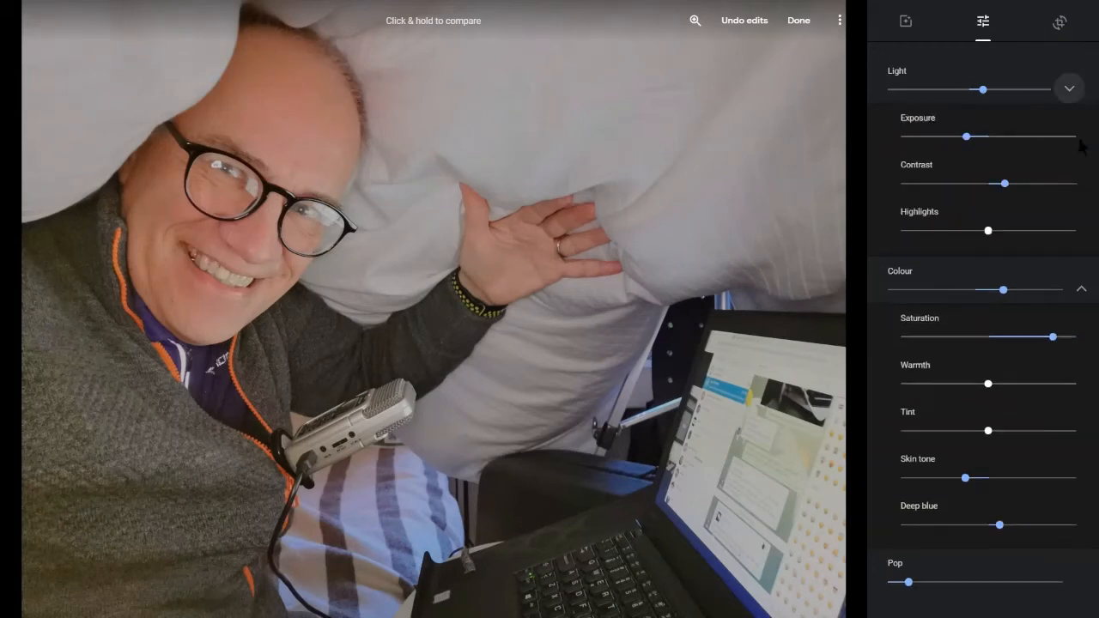
left_click(1081, 136)
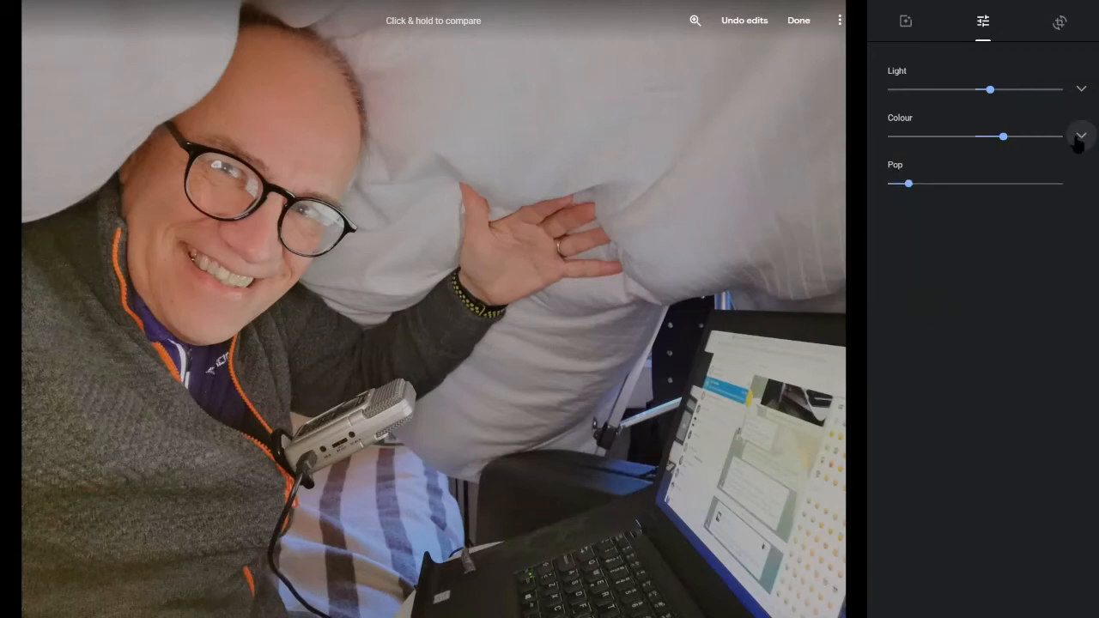
left_click_drag(912, 193, 977, 193)
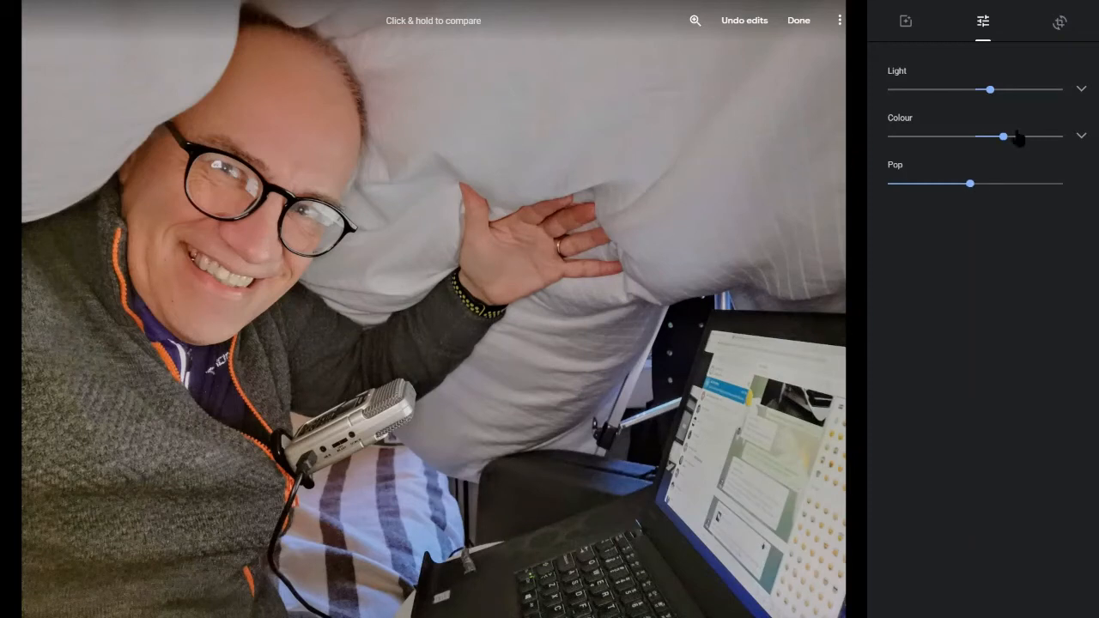
left_click(799, 24)
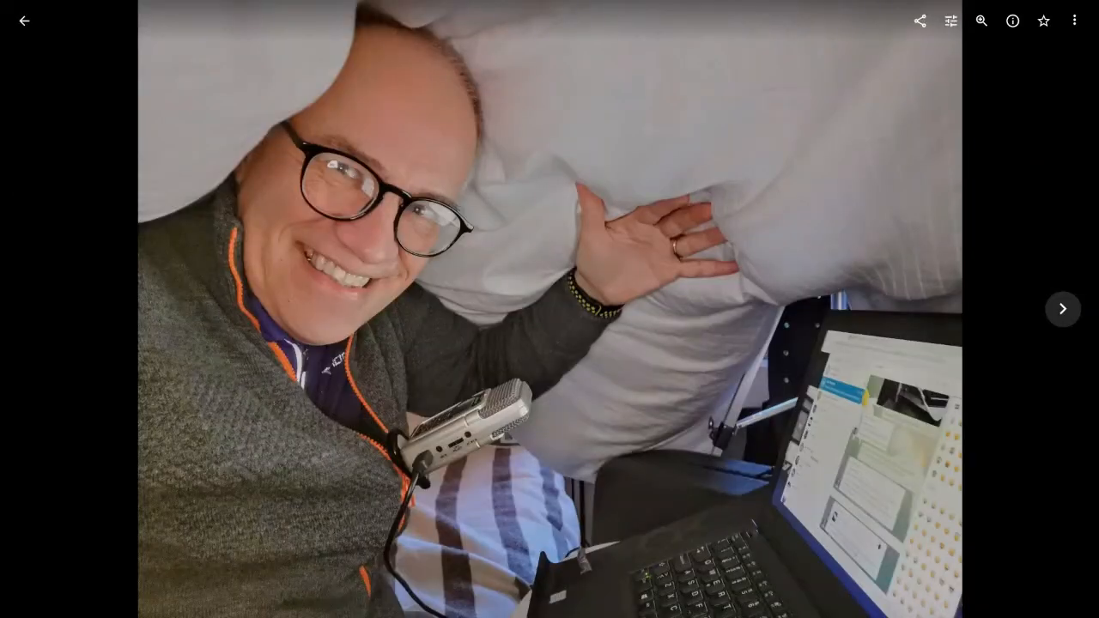
Step: Open the backlit mountain and shopfront photo for editing, apply the Auto filter, and save it
left_click(1065, 315)
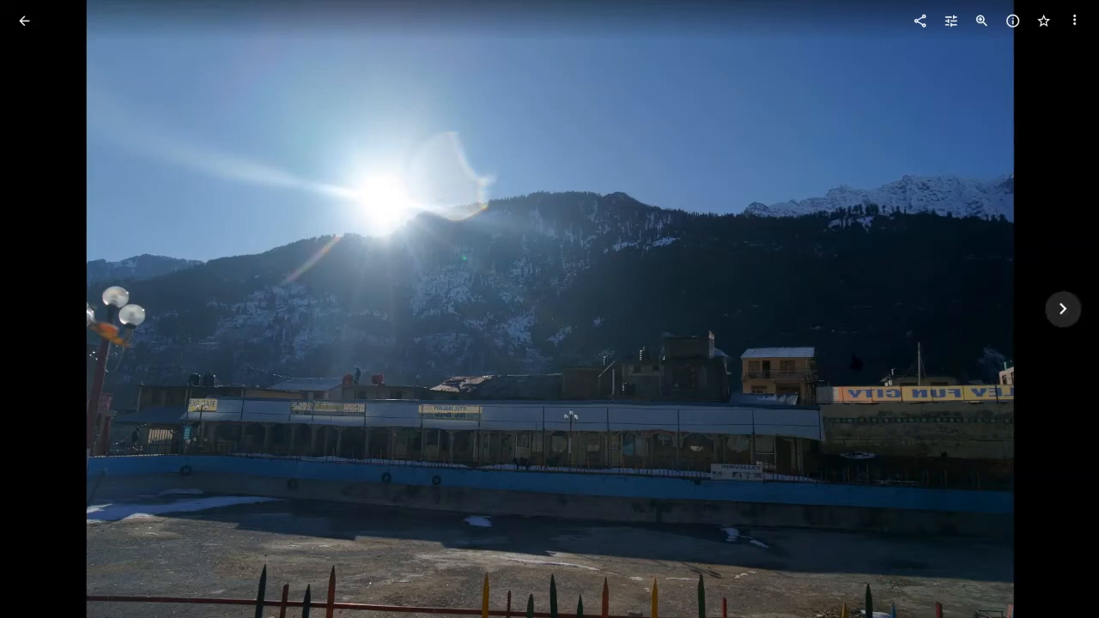
left_click(951, 24)
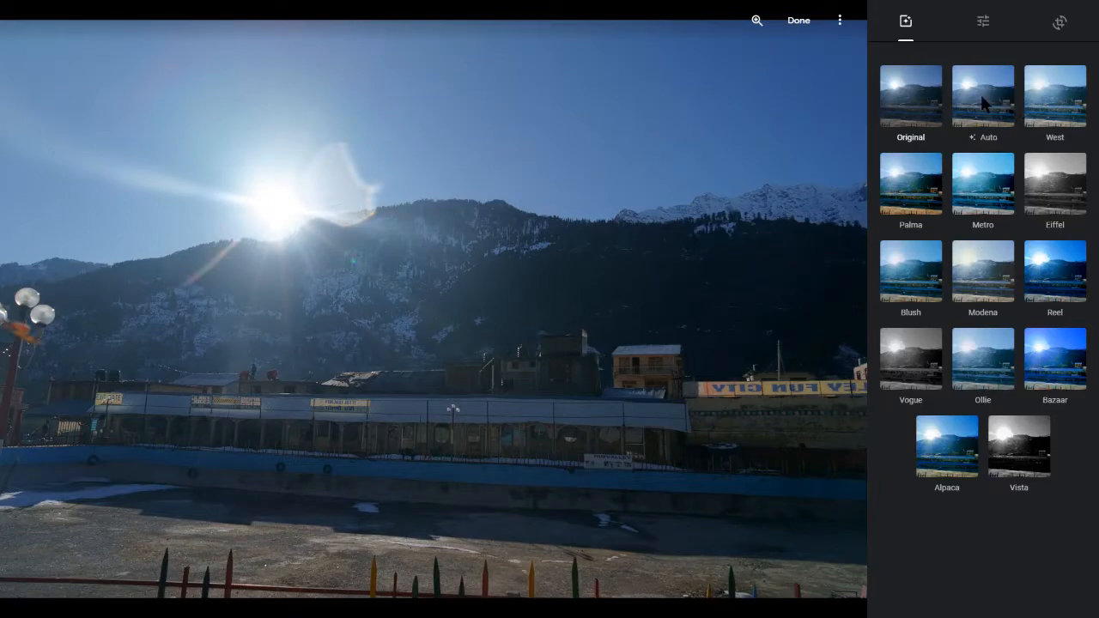
left_click(981, 96)
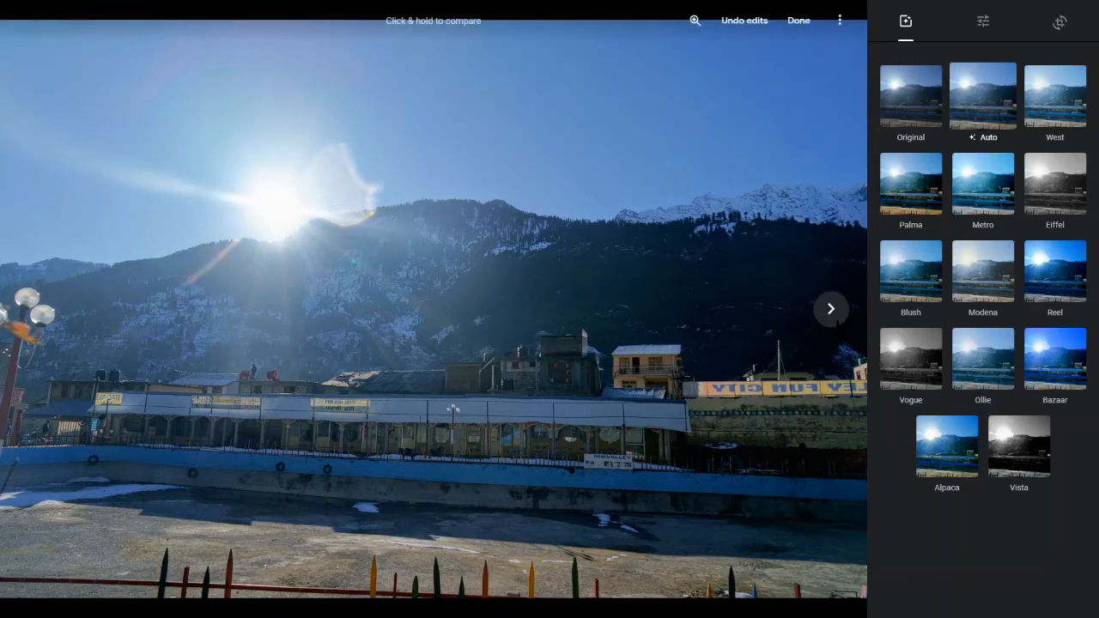
left_click(798, 20)
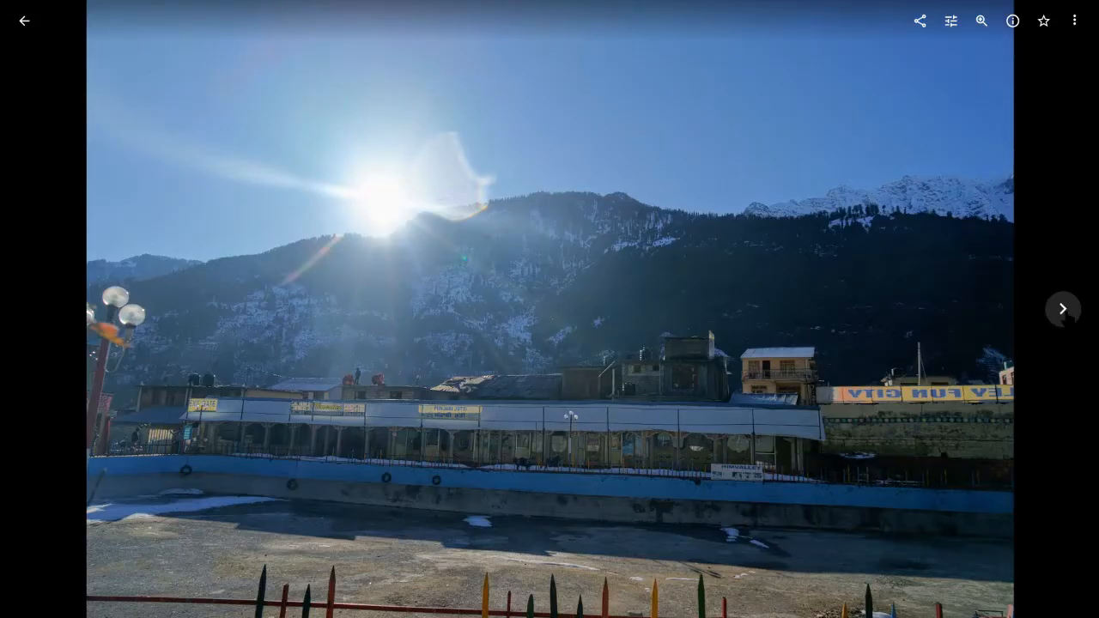
Step: Open the next photo, the food court with blue chairs, for editing and apply the Auto filter
left_click(1063, 311)
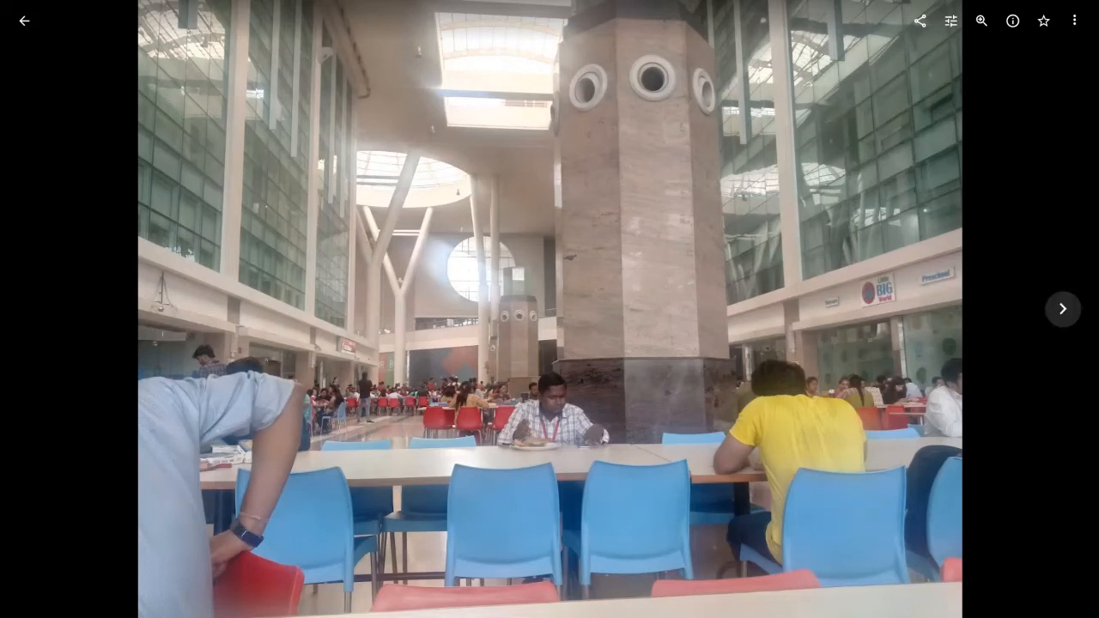
left_click(951, 20)
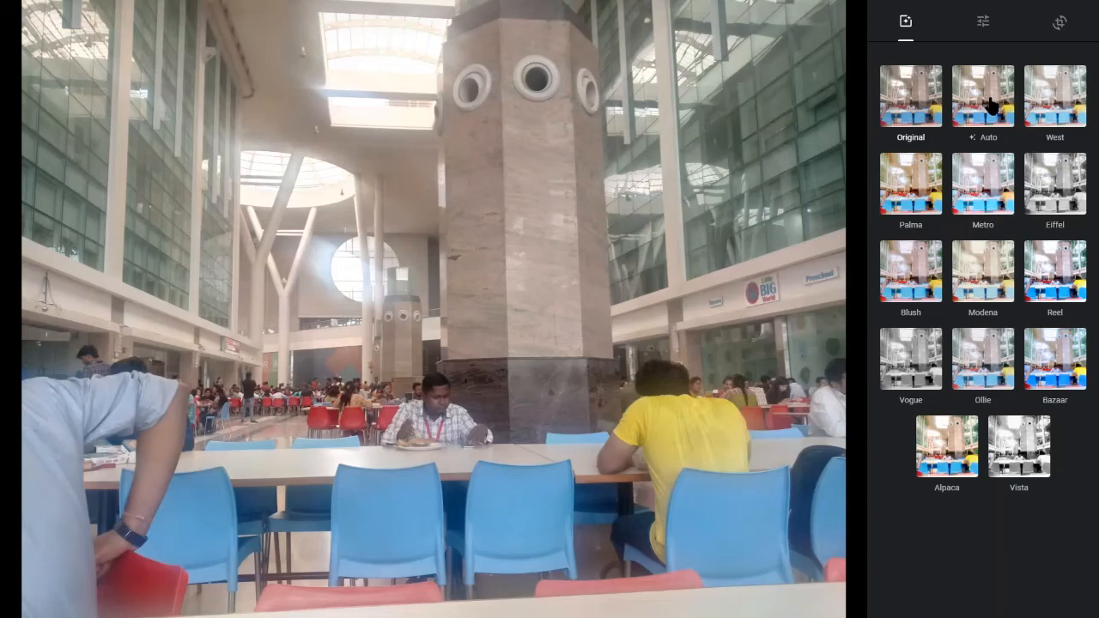
left_click(992, 105)
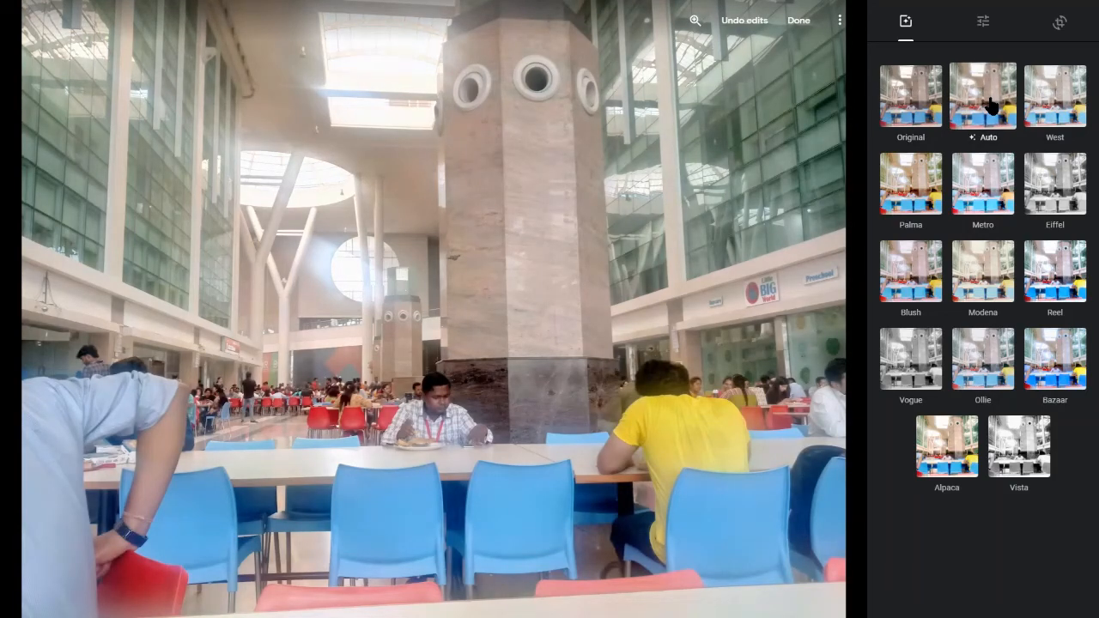
Step: In the food court photo's detailed Light settings, lower Exposure about a third below neutral, fine-tune Contrast and Highlights, and raise Shadows to about a quarter
left_click(984, 24)
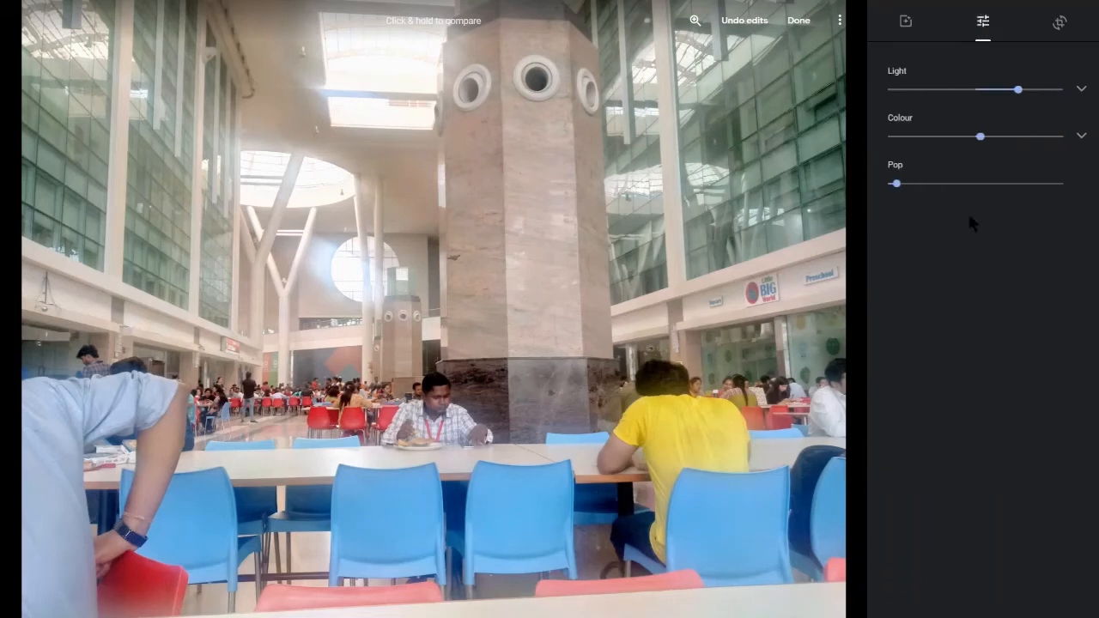
left_click(1081, 89)
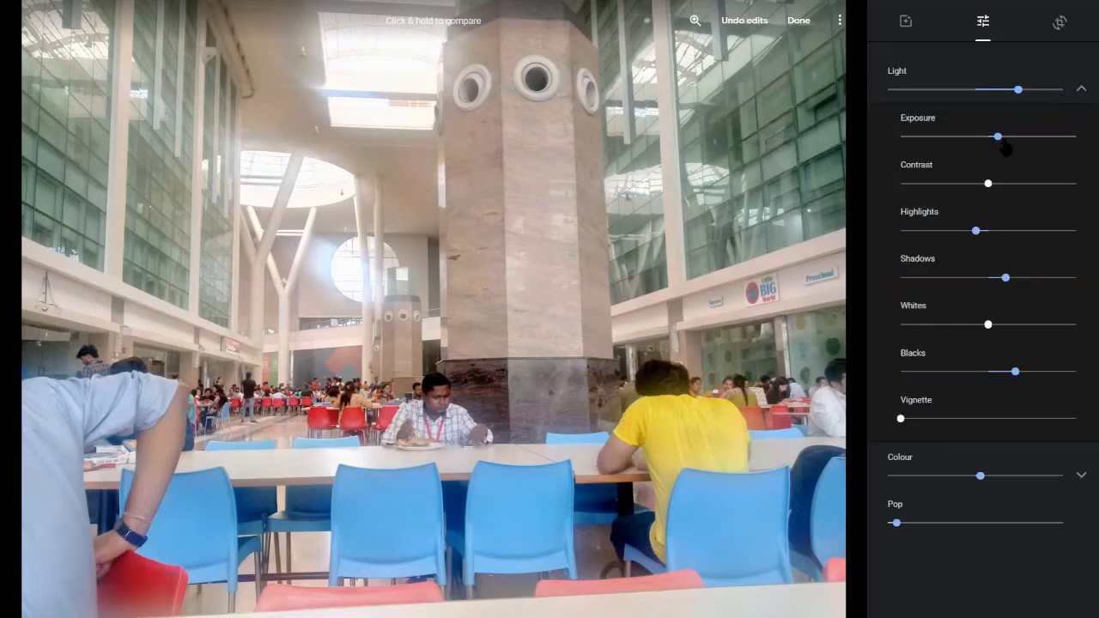
left_click_drag(1001, 144, 961, 145)
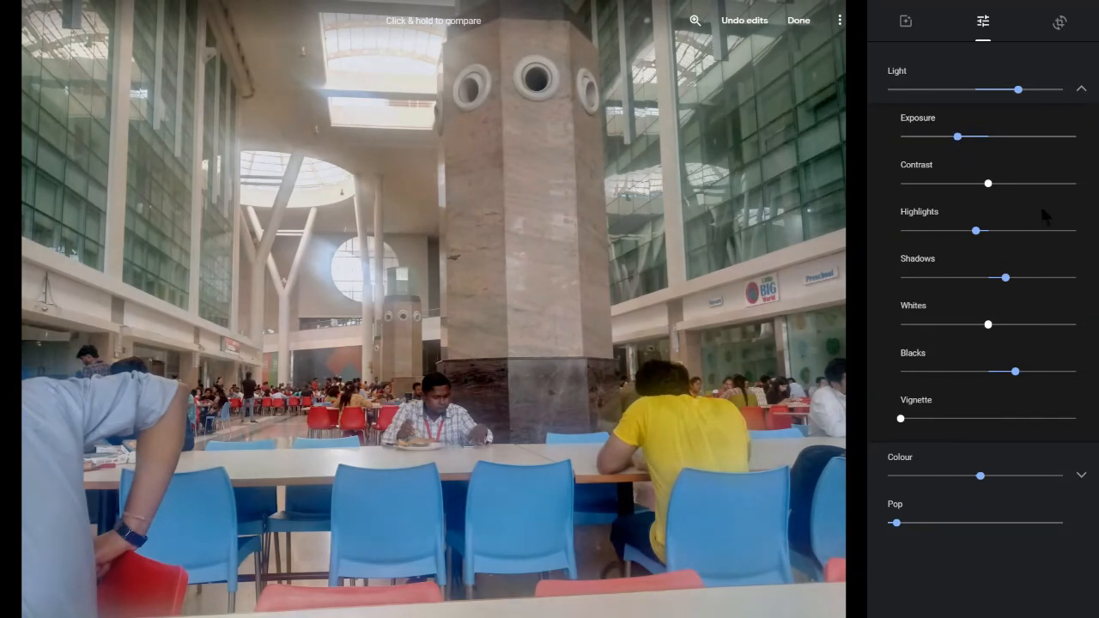
mouse_move(997, 194)
left_mouse_down()
mouse_move(1025, 186)
mouse_move(952, 189)
mouse_move(1025, 183)
mouse_move(1006, 181)
mouse_move(1001, 198)
left_mouse_up()
left_click_drag(981, 238, 1016, 297)
Step: In the detailed Colour settings, raise Saturation and Deep blue to about a third of the way above neutral
left_click(1085, 481)
scroll(1030, 430, "down", 2)
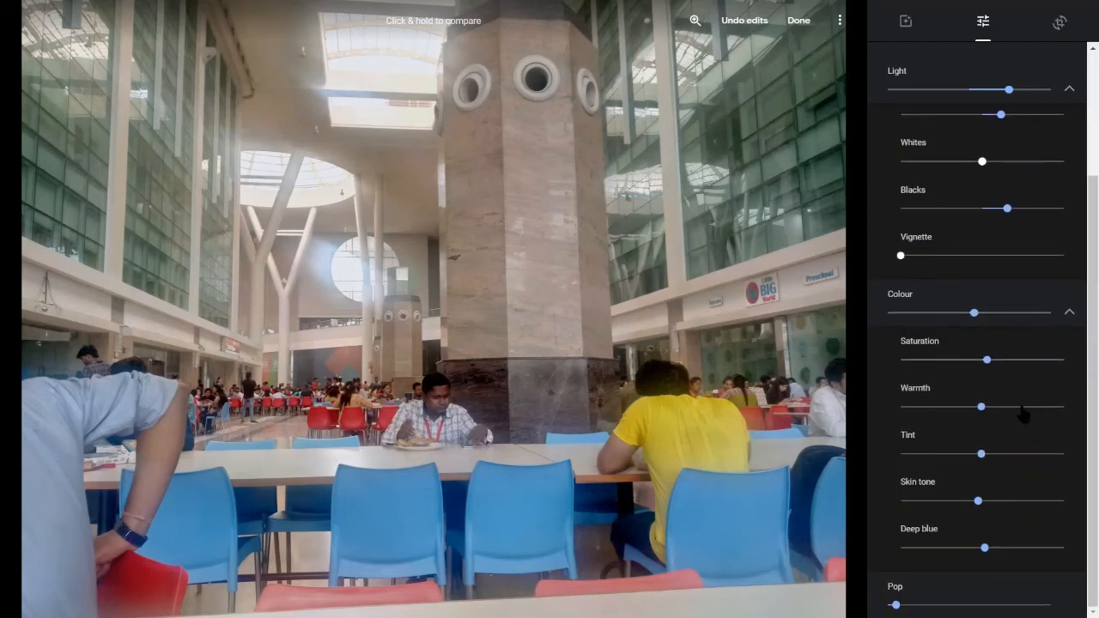
left_click_drag(992, 364, 1017, 369)
left_click_drag(984, 549, 1014, 563)
Step: Raise Pop to about 60 percent on the food court photo, save it, and advance to the next image
left_click_drag(897, 606, 992, 608)
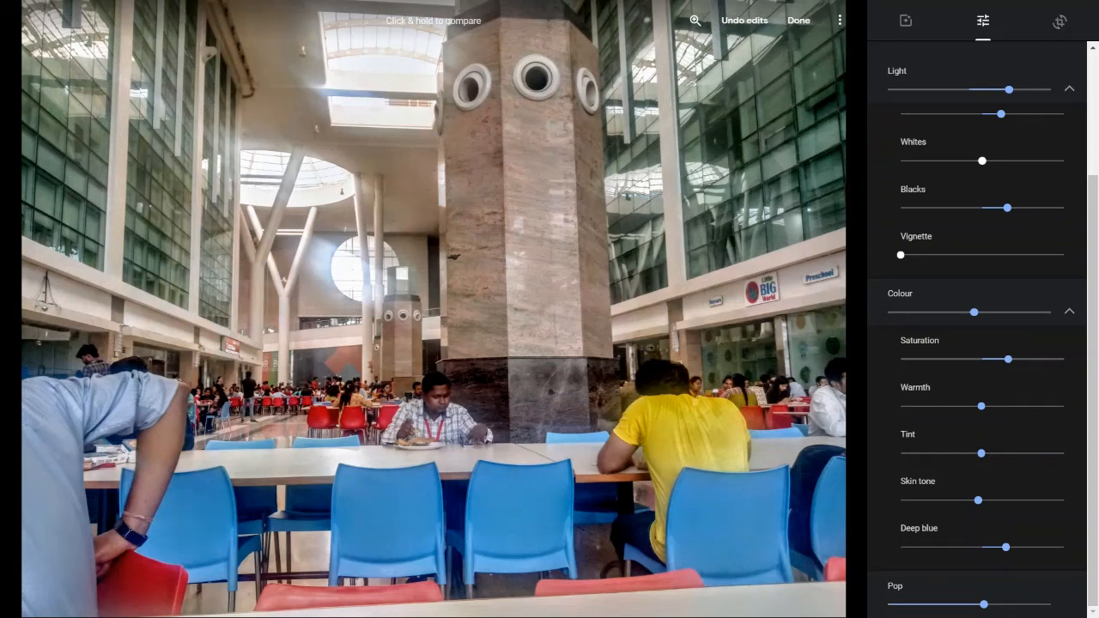
left_click(805, 23)
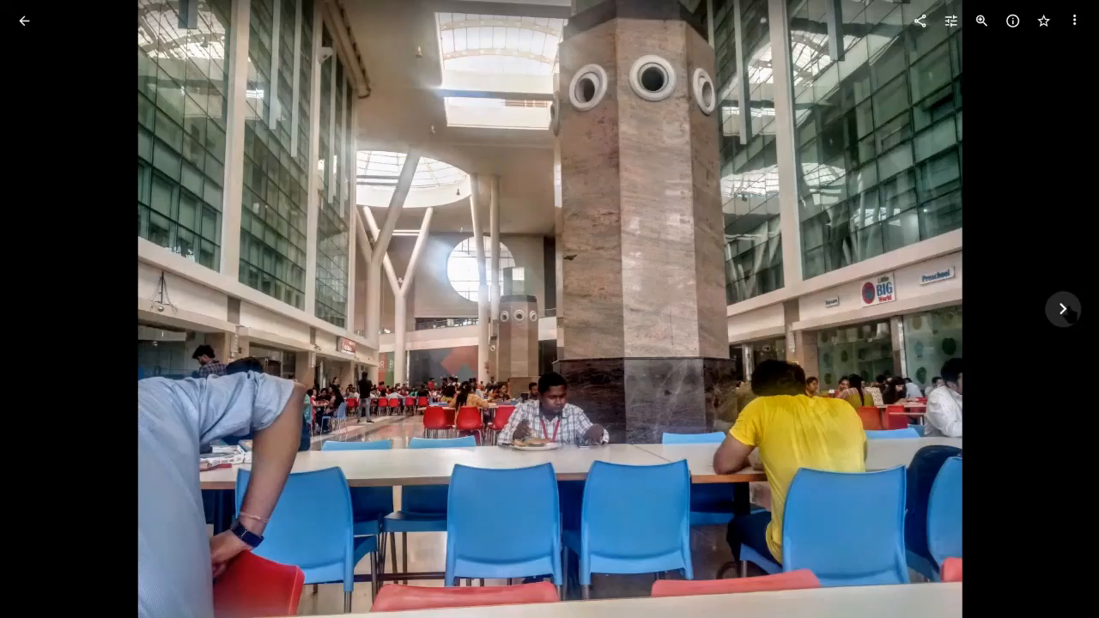
left_click(1059, 309)
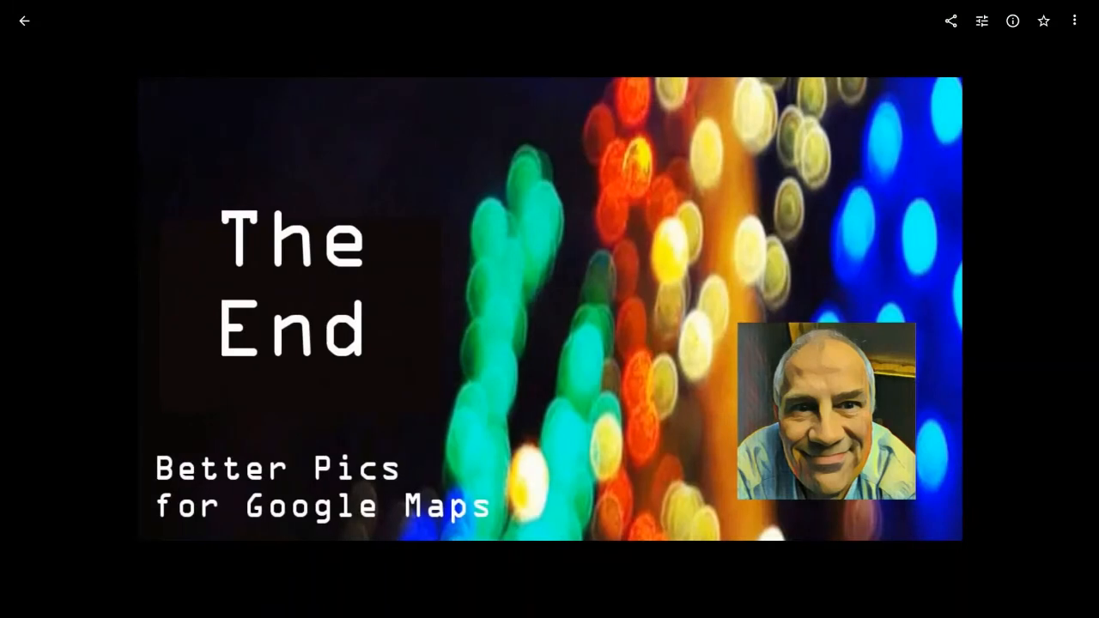